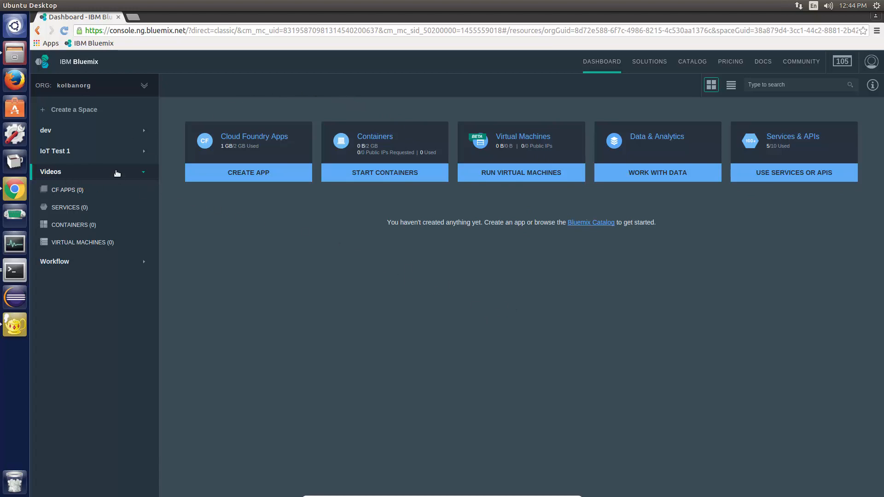
Step: Open the Bluemix catalog, filter it to Internet of Things services, and open the Internet of Things Foundation service
click(596, 223)
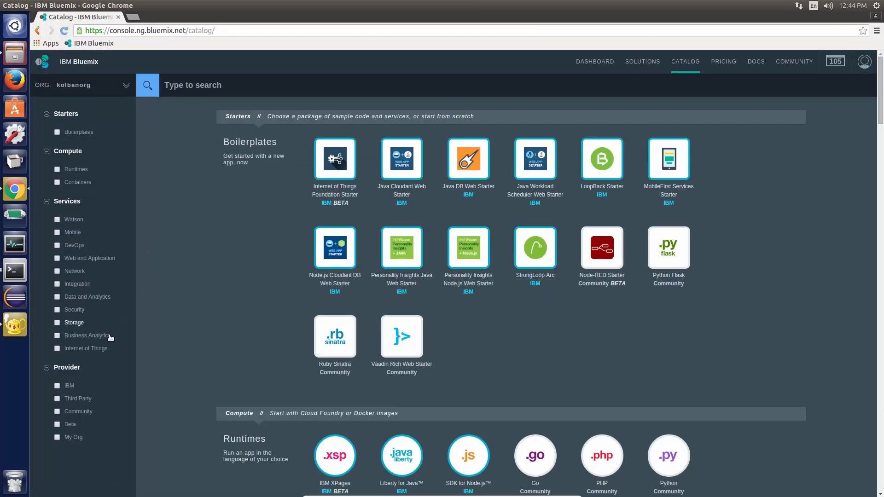
click(85, 348)
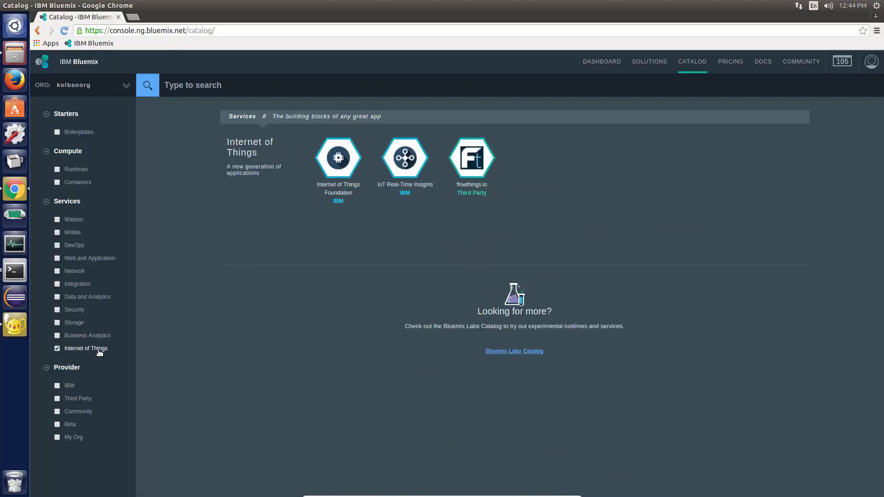
mouse_move(354, 185)
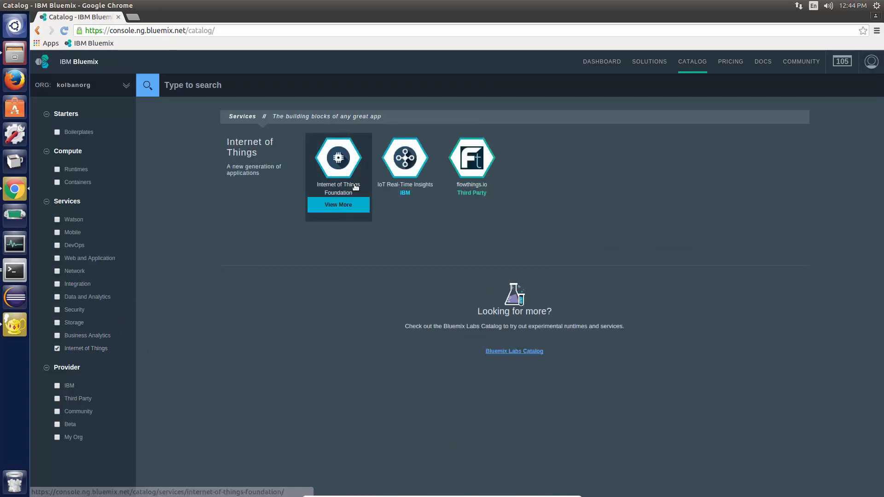
mouse_move(339, 155)
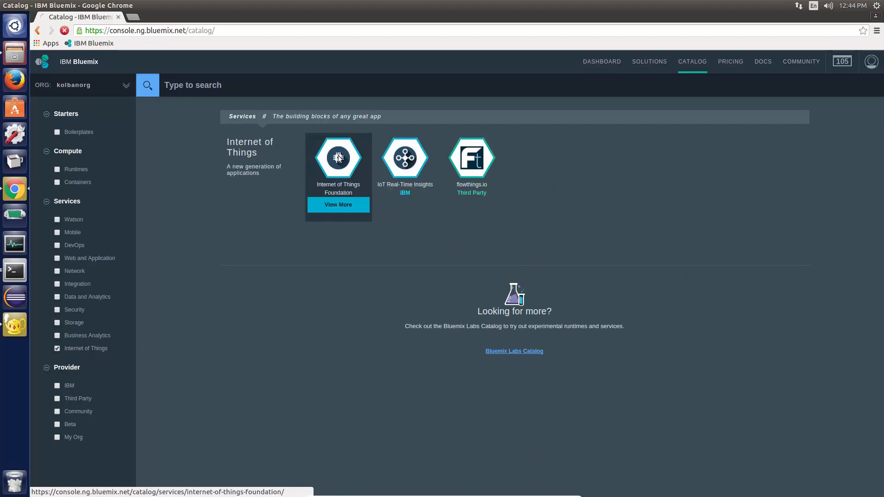
click(339, 158)
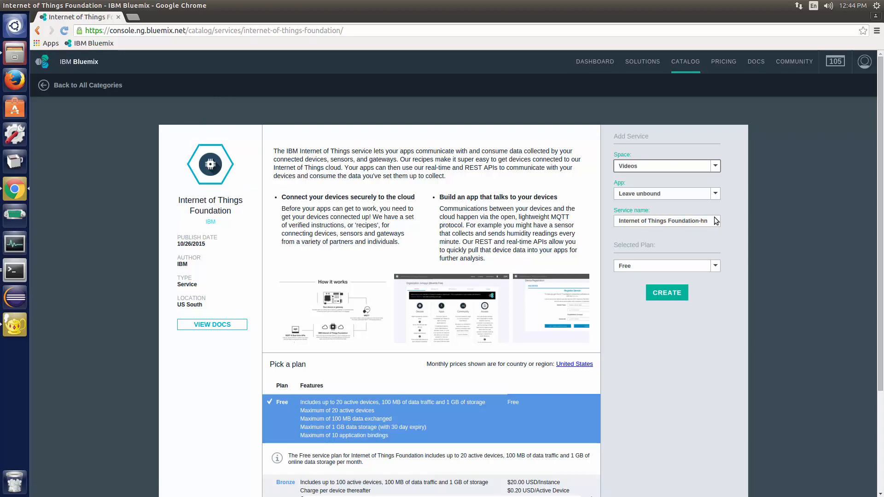
Step: Name the service MyIoTFoundation and create it in the Videos space on the Free plan
drag(713, 221, 504, 201)
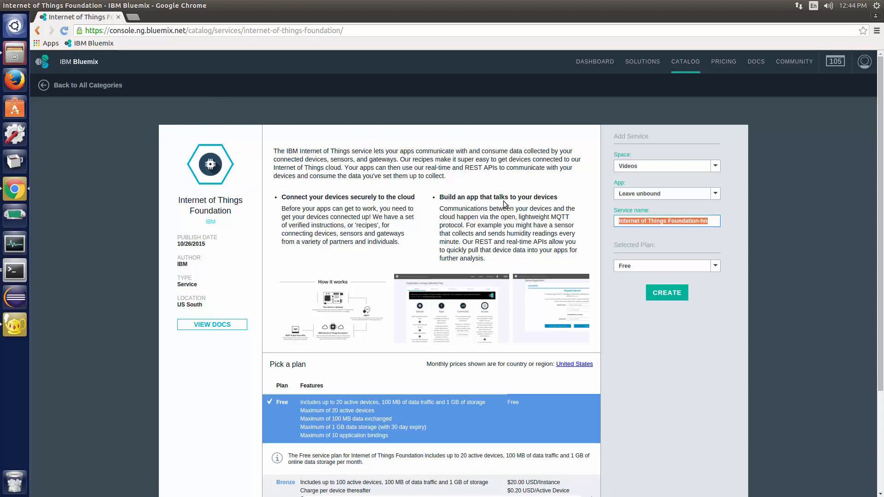
text(My)
text(lo)
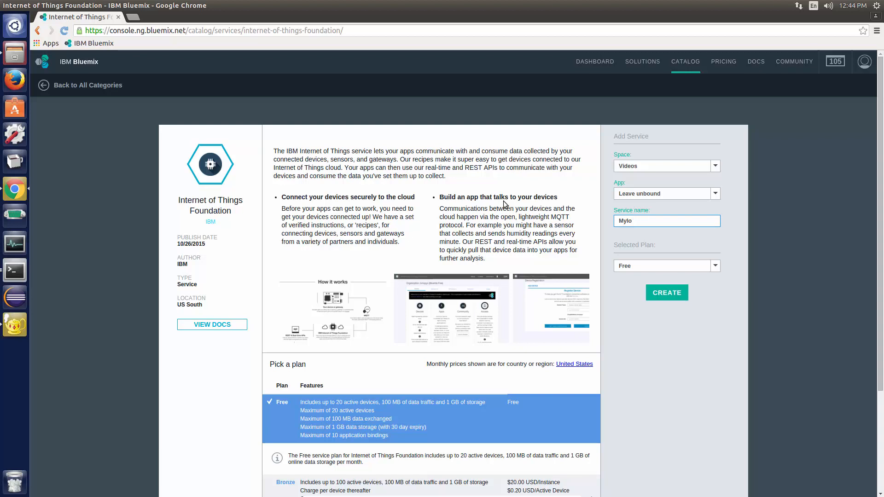
text(TFOundation)
key(BackSpace)
text(o)
click(669, 294)
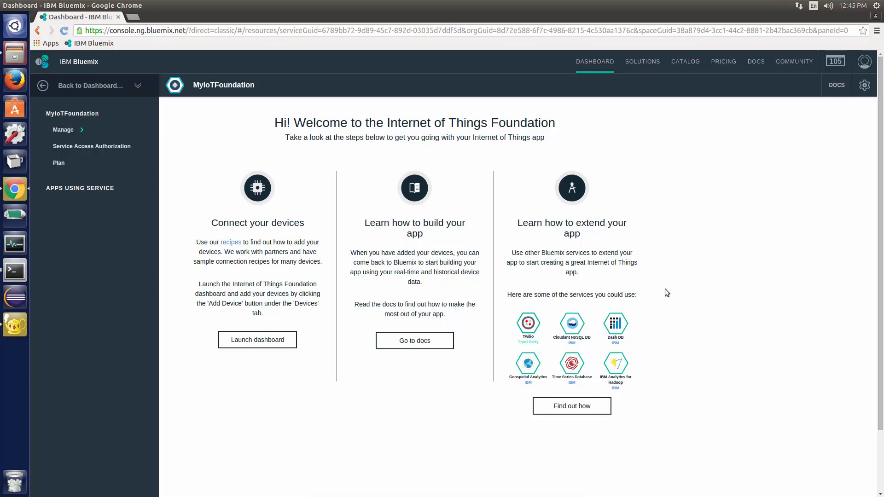
Step: Launch the service's dashboard and start adding a device, checking which device types can be chosen
click(257, 343)
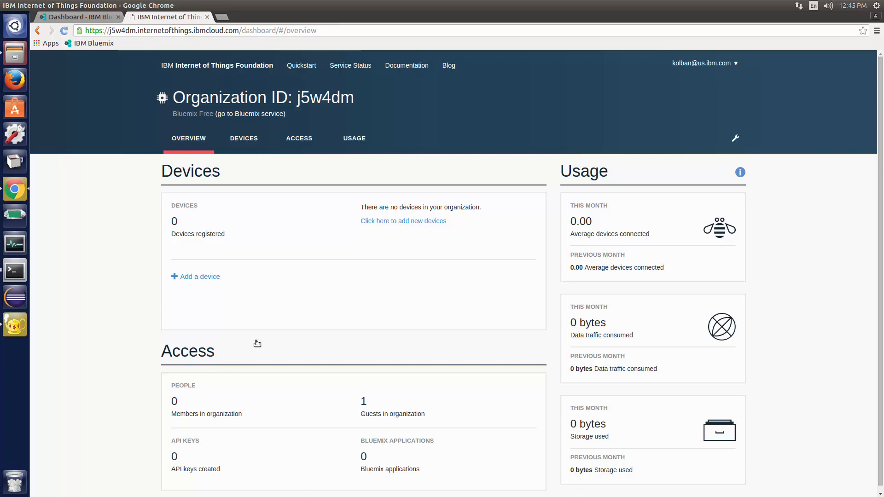
click(208, 277)
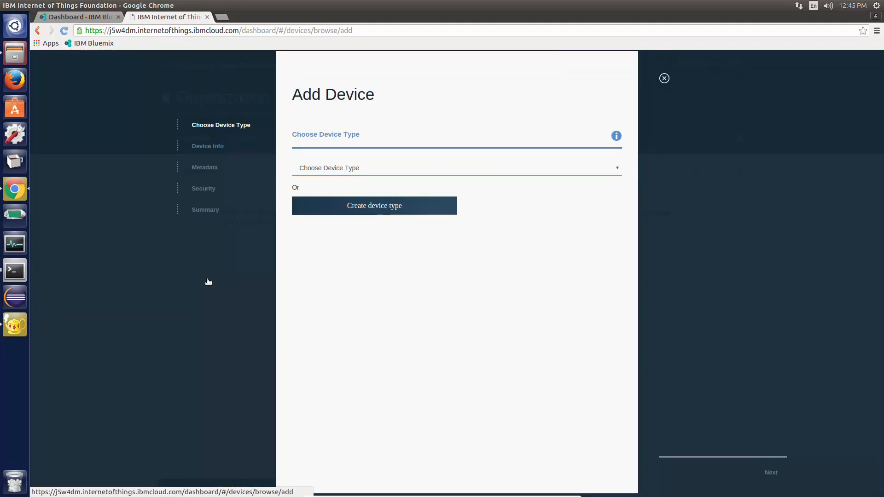
click(617, 169)
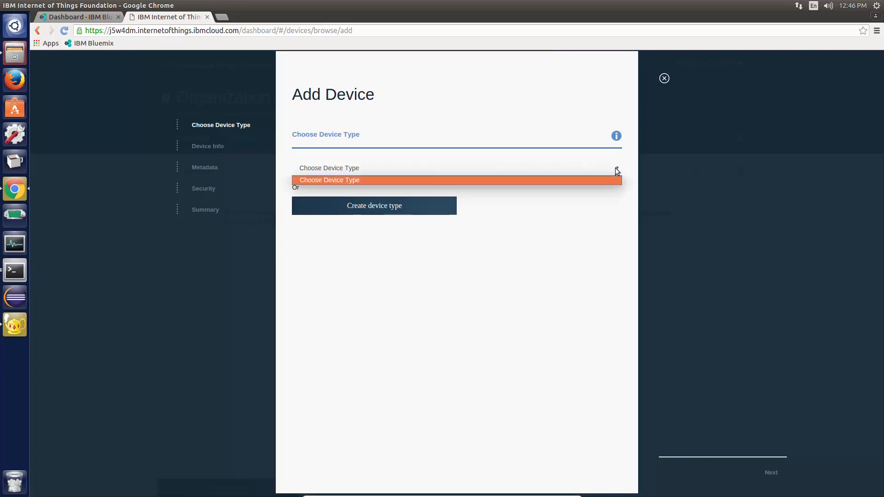
click(551, 271)
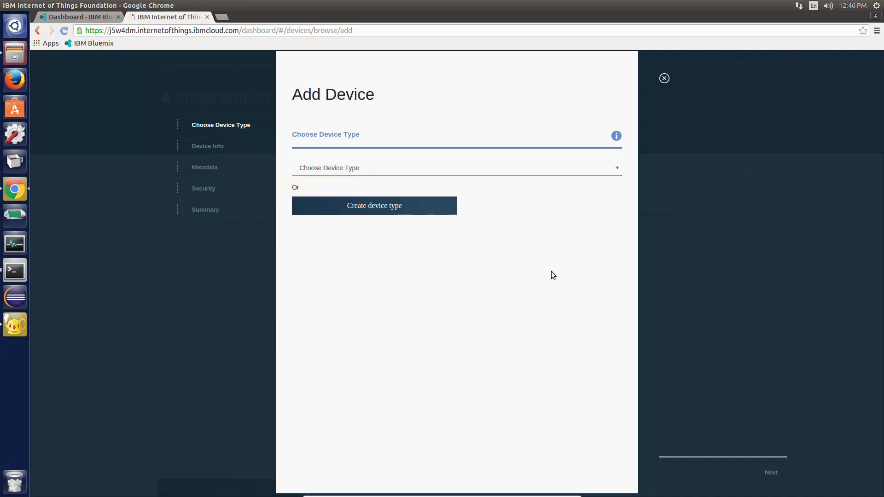
Step: Start a new device type, name it MyDeviceType and give it the description My Device Type
click(380, 208)
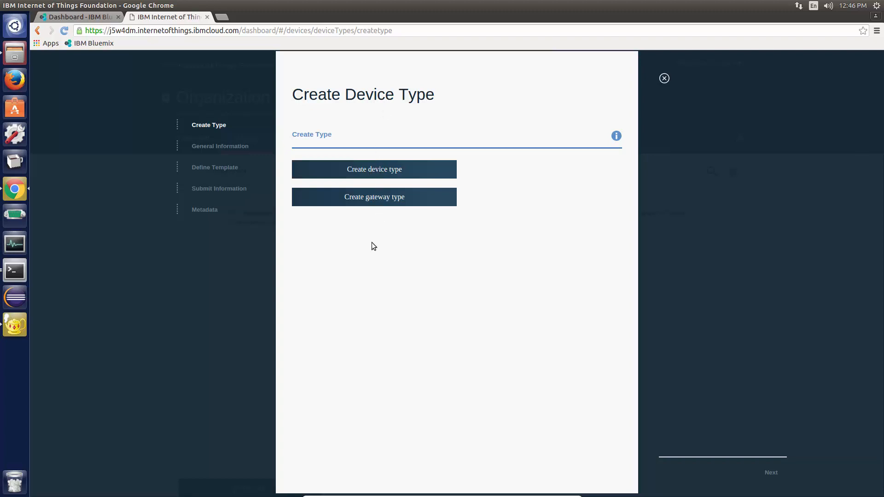
click(384, 172)
click(451, 173)
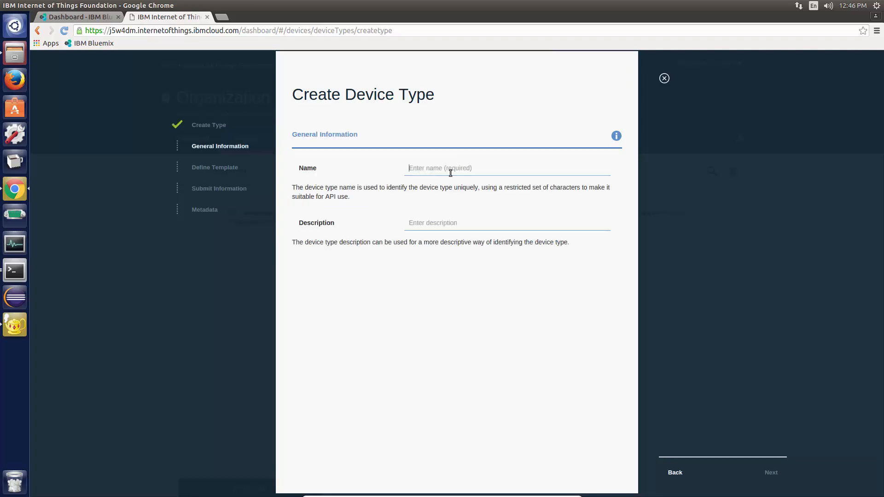
text(My)
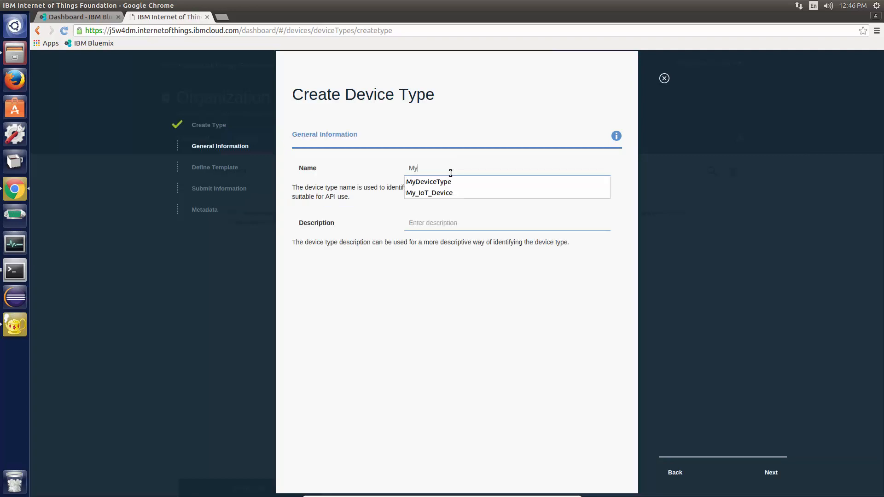
key(Down)
key(Return)
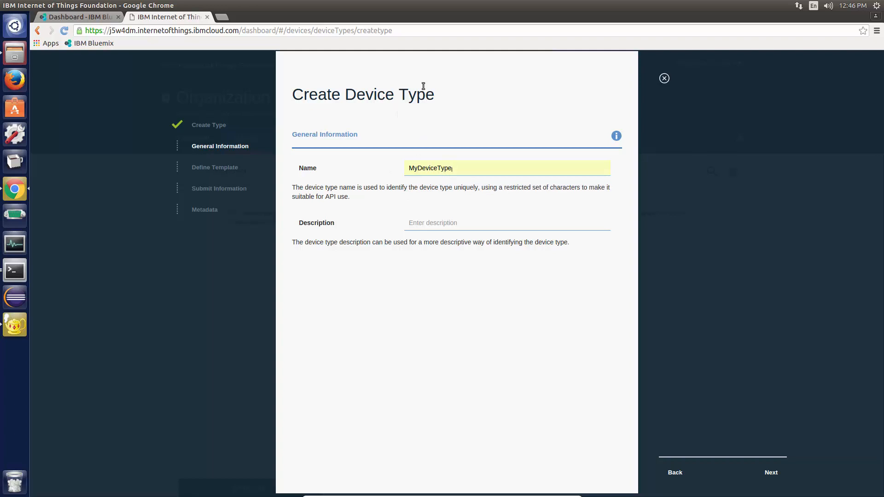
click(446, 222)
click(446, 219)
text(My)
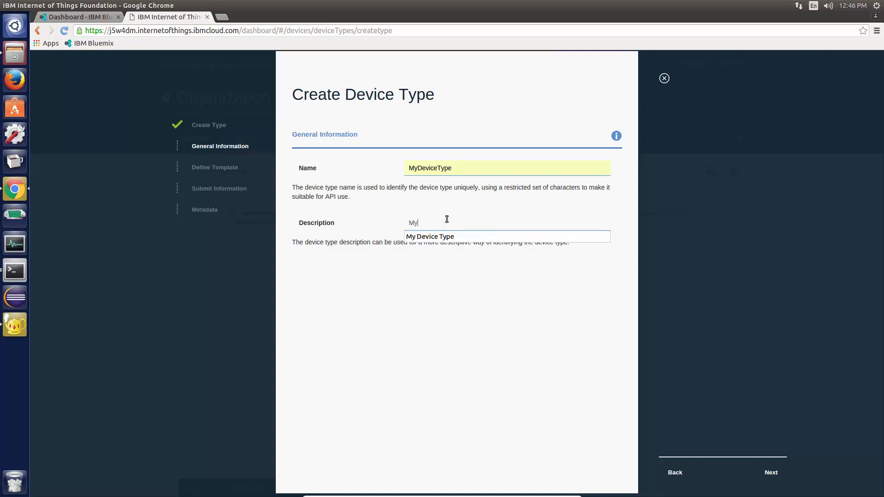
key(Down)
key(Return)
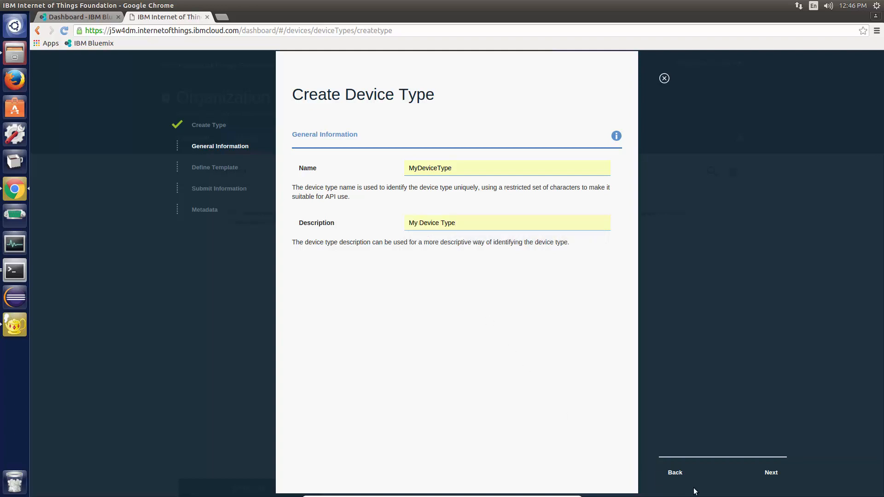
Step: Create the device type without selecting any template attributes or adding metadata
click(769, 472)
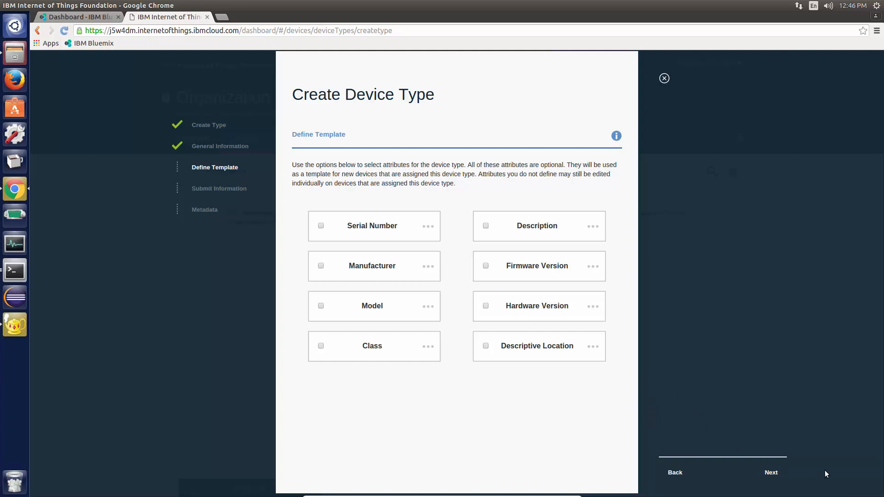
click(771, 473)
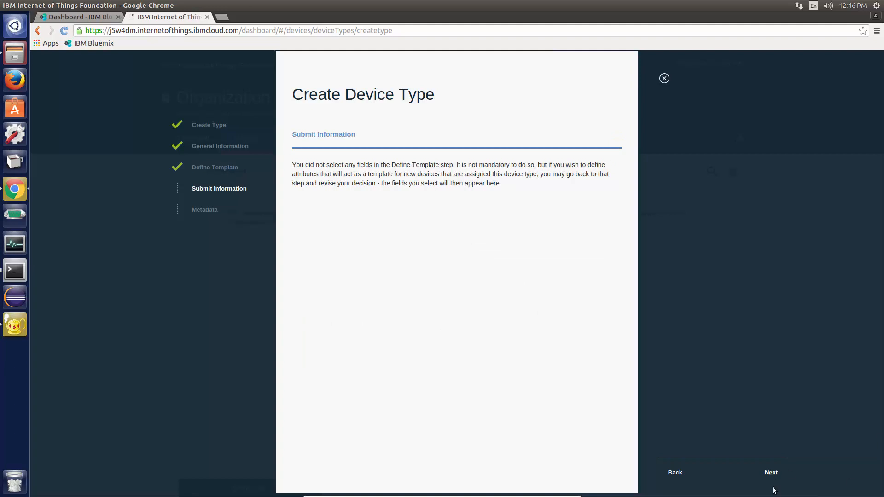
click(770, 474)
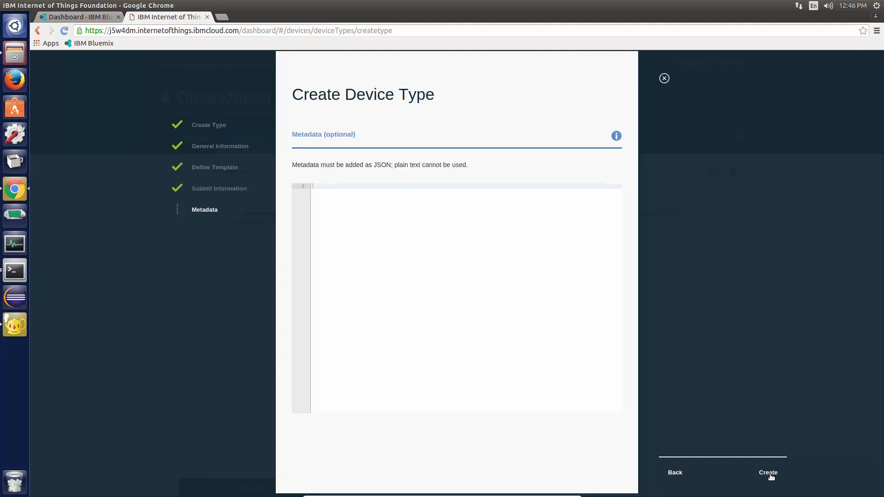
click(768, 474)
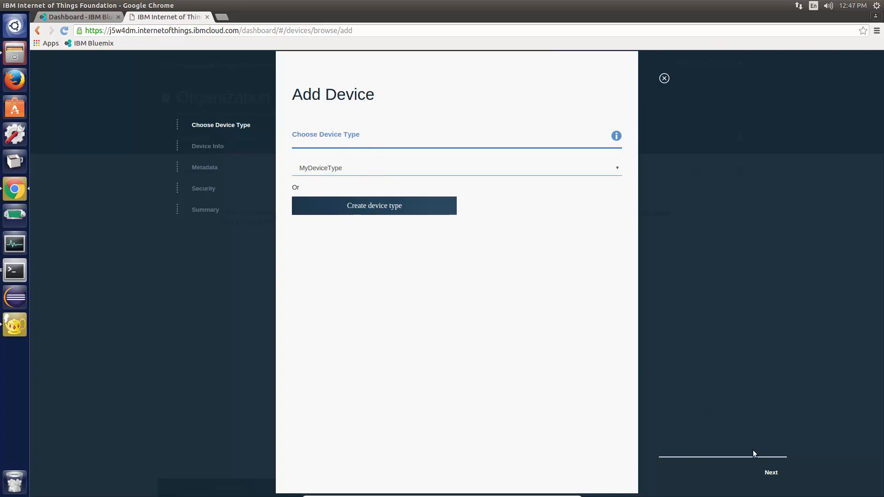
Step: Use MyDeviceType for the new device and set its device ID to MyDeviceId
click(771, 473)
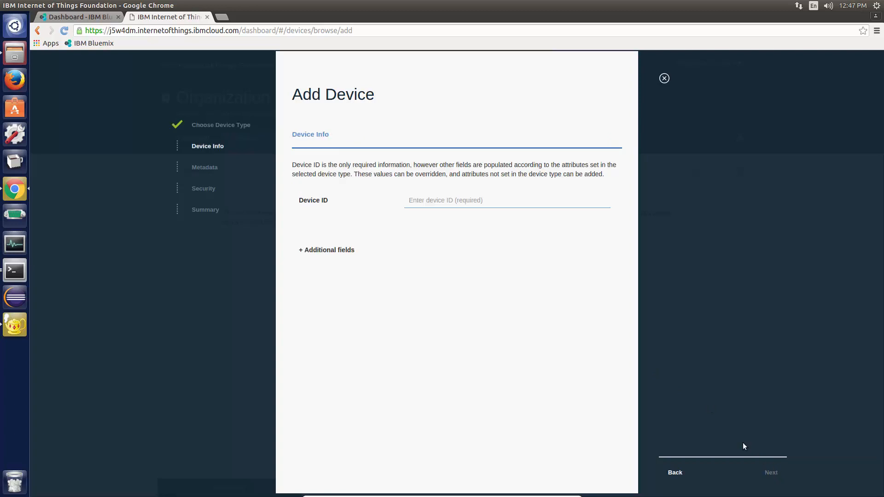
click(446, 201)
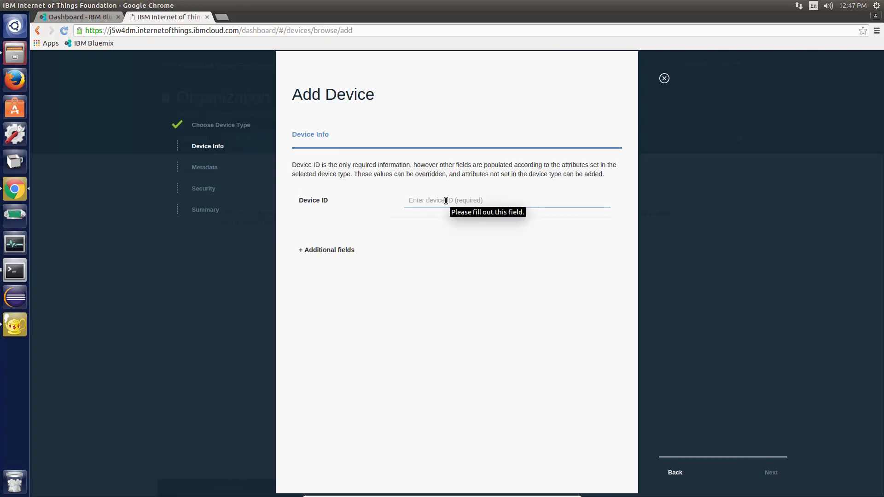
click(445, 201)
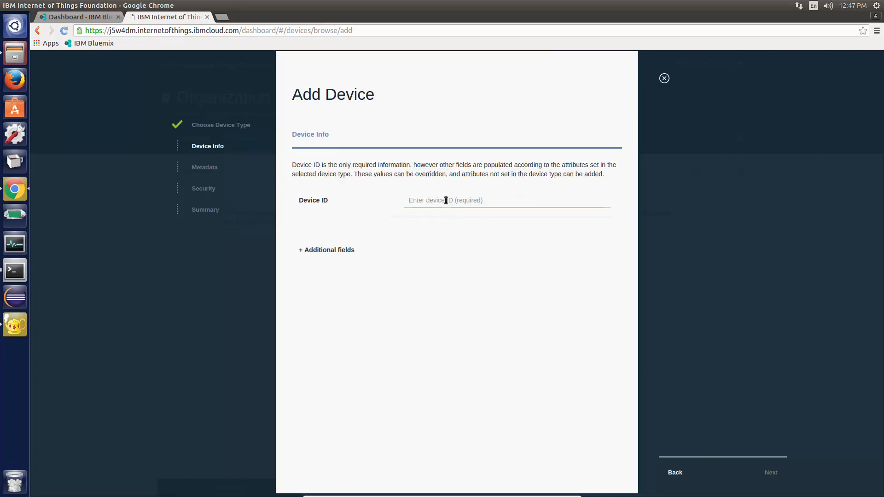
click(439, 214)
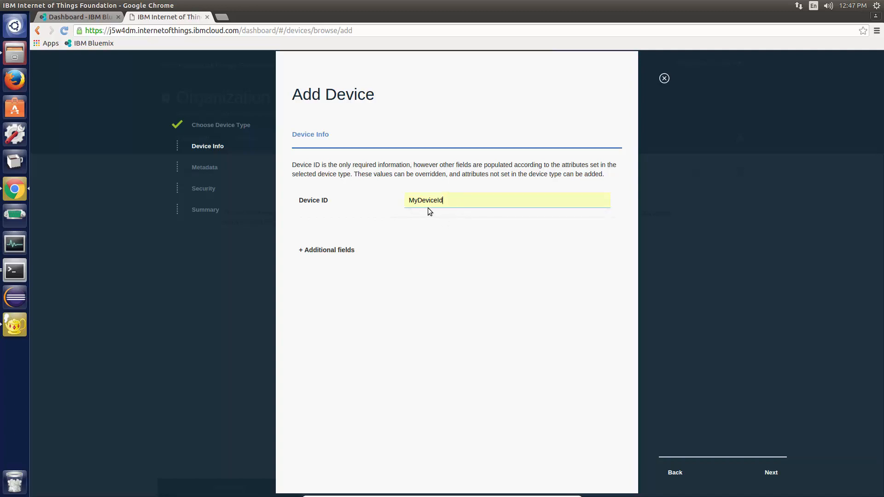
Step: Add the device without metadata, leaving its authentication token to be auto-generated
click(771, 473)
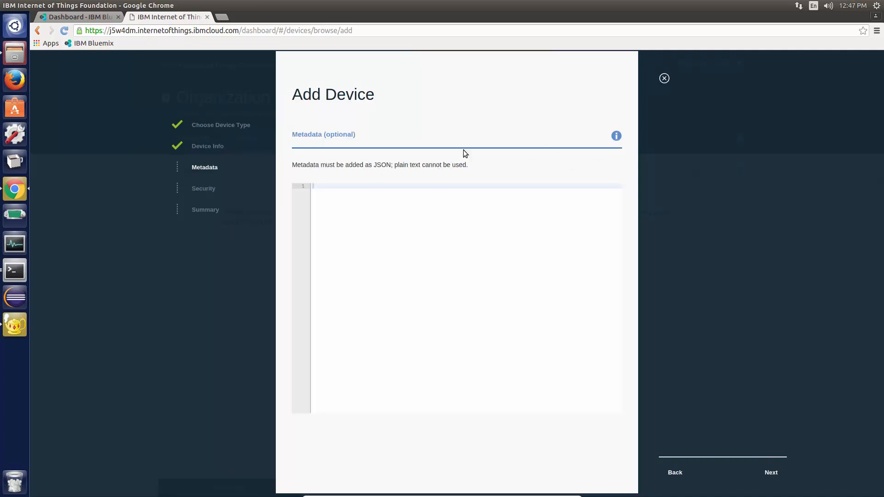
click(769, 474)
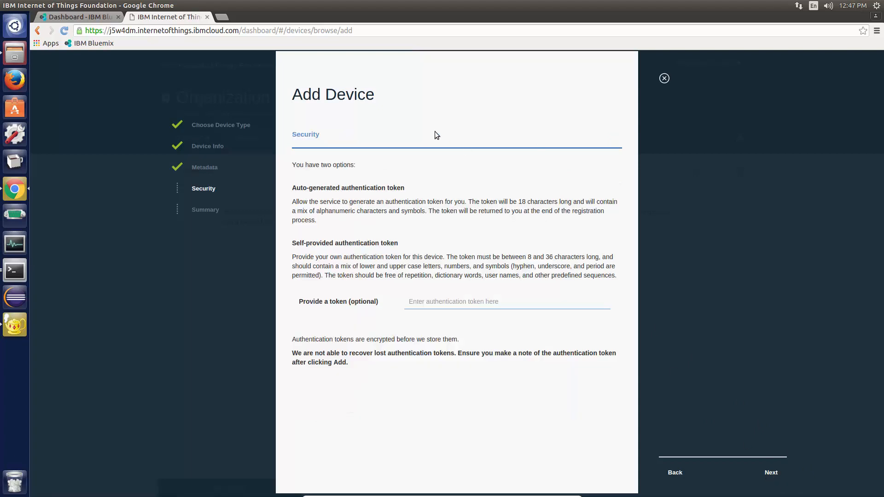
click(773, 475)
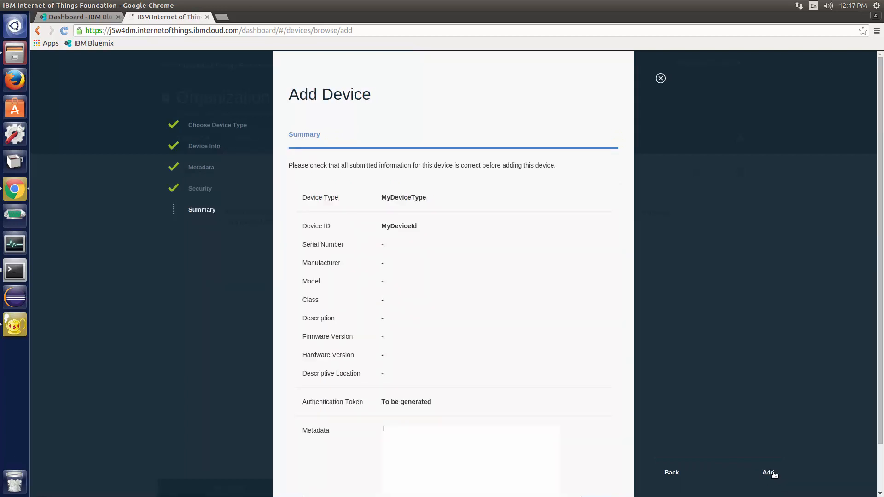
click(774, 474)
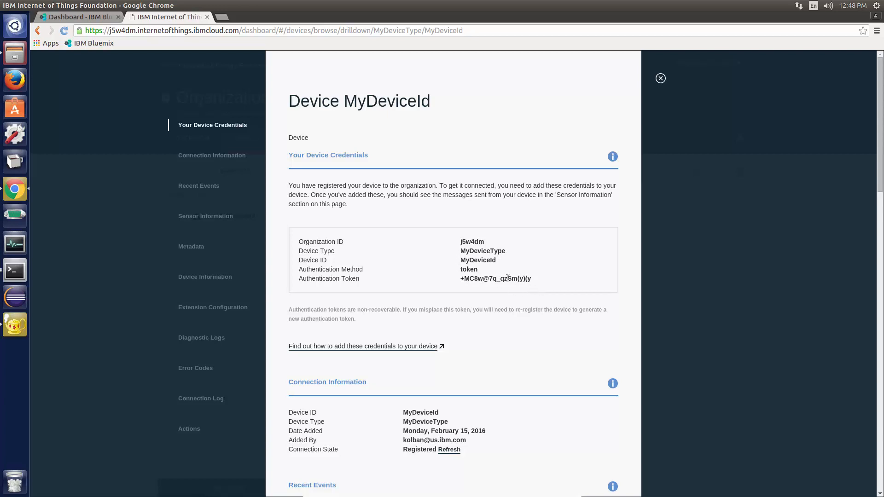
Step: Copy the whole device credentials block, including the authentication token, and paste it into the untitled document in Geany, widening the text area
drag(537, 278, 297, 244)
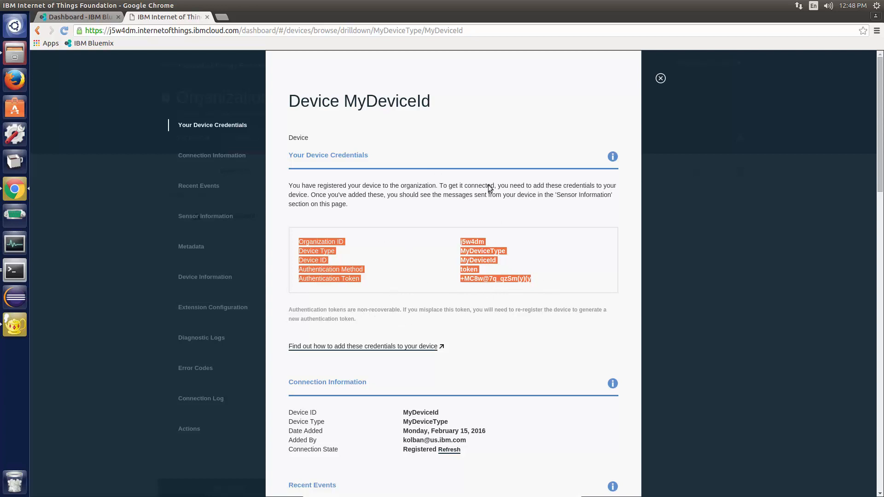
right_click(475, 251)
click(488, 257)
click(15, 325)
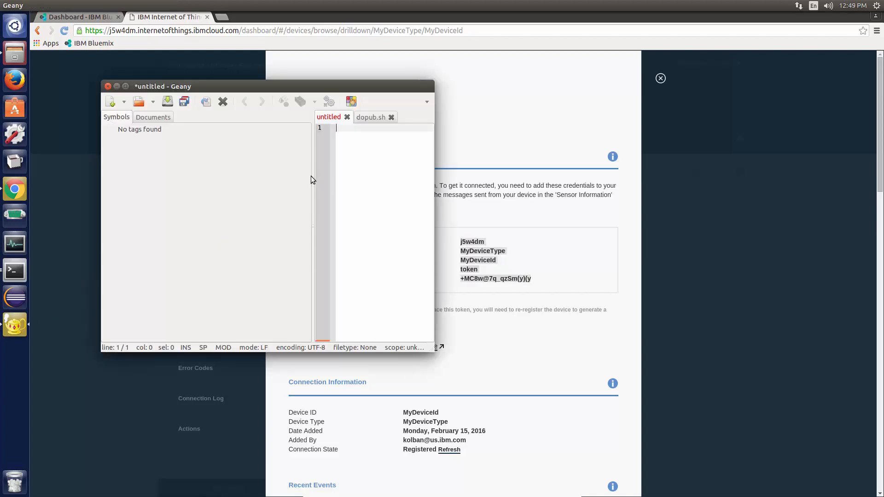
drag(311, 174, 192, 155)
drag(100, 151, 142, 166)
key(ctrl+v)
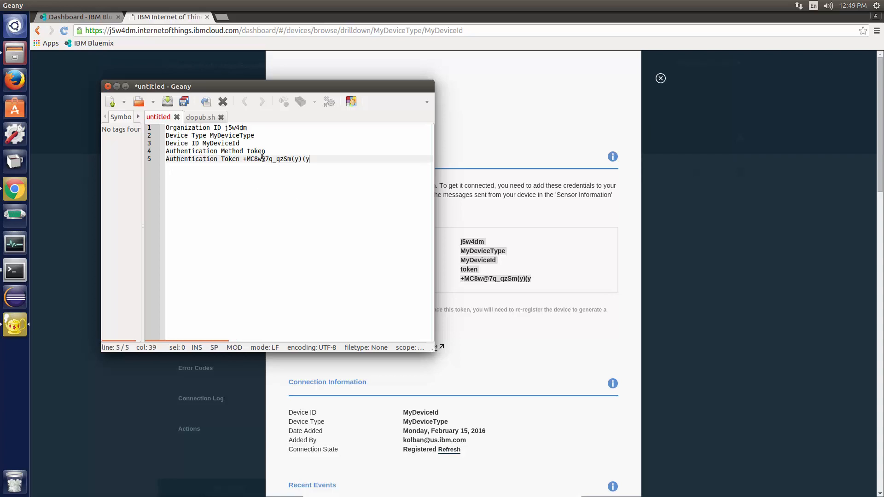
Step: Return to Chrome and close the device's credentials and details page
click(593, 327)
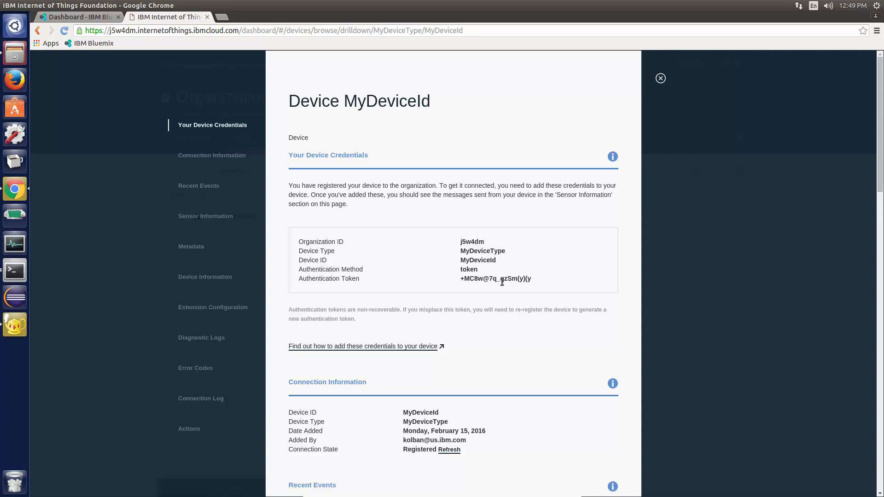
click(661, 78)
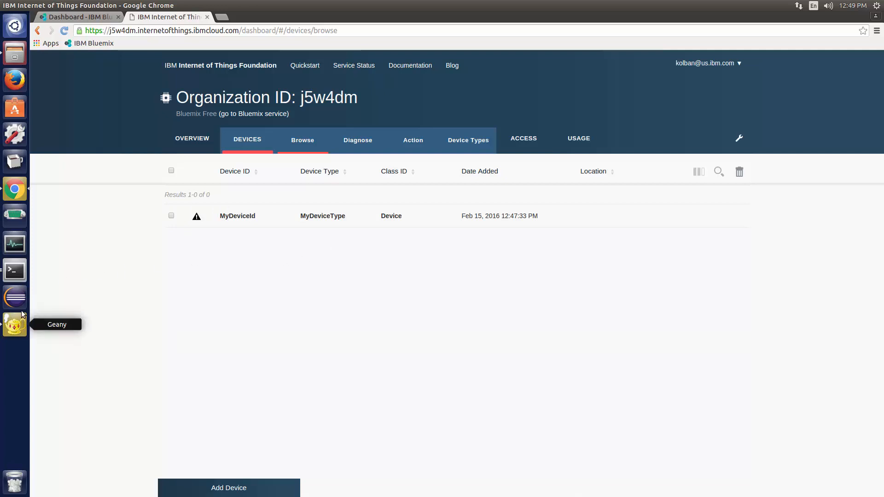
Step: In Geany, copy the whole credentials block from the untitled document and paste it into dopub.sh above the ORGID line, set off by blank lines
click(14, 327)
click(202, 118)
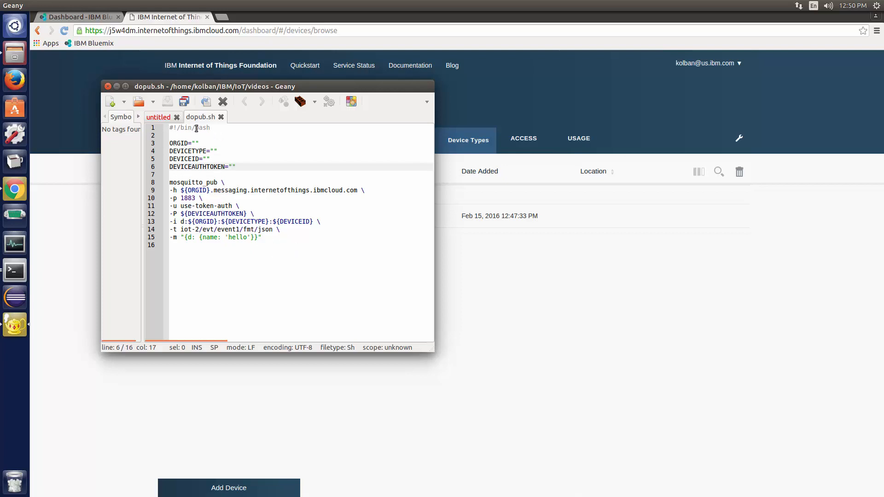
click(161, 118)
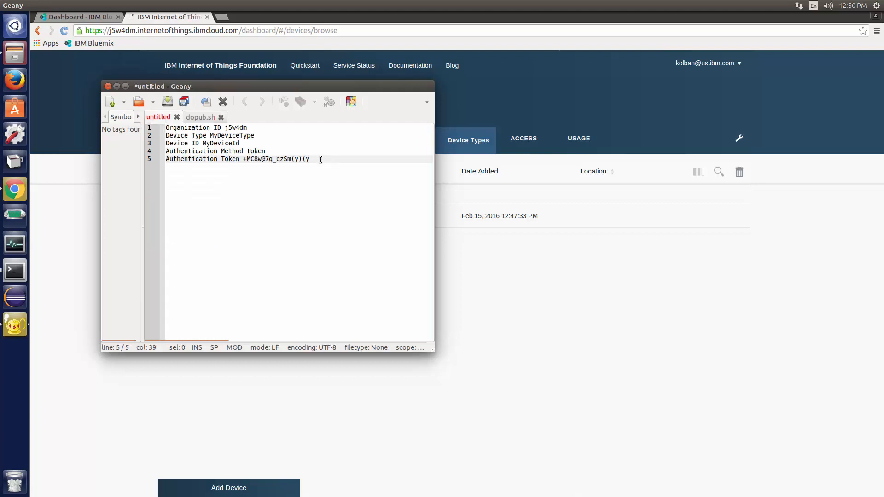
drag(317, 158, 156, 129)
key(ctrl+c)
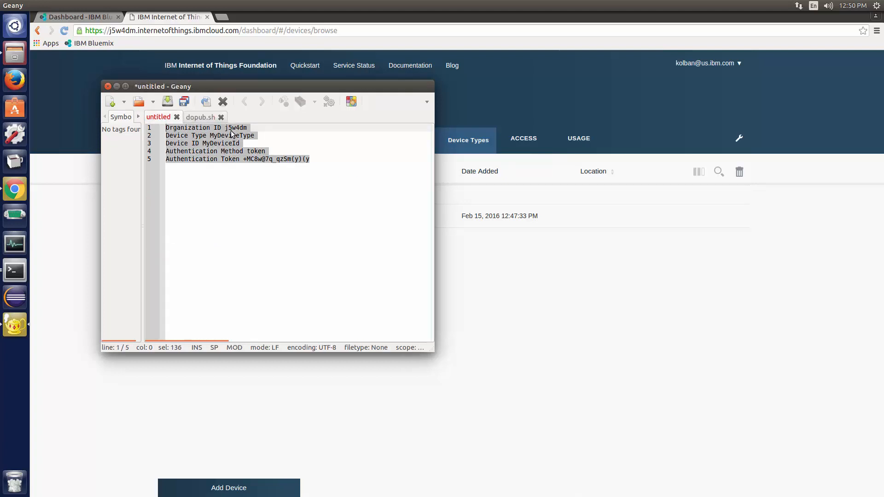
click(201, 116)
click(207, 135)
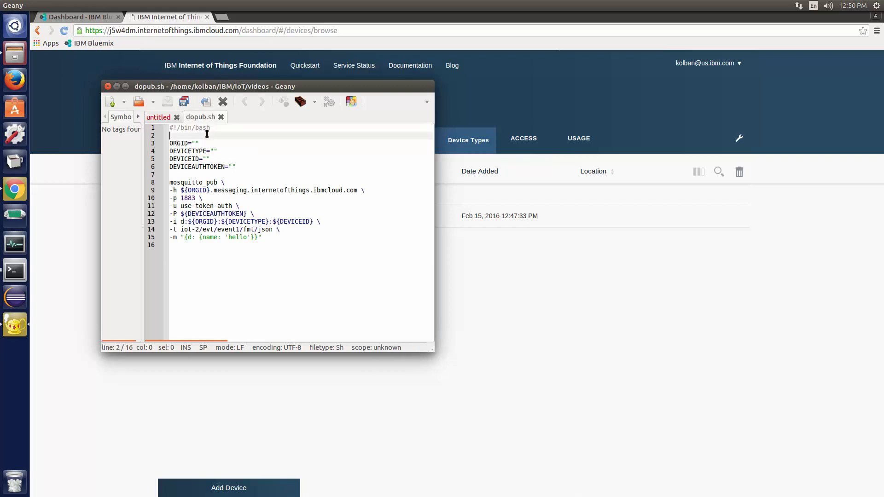
key(Return)
key(Return)
key(ctrl+v)
key(Return)
key(Return)
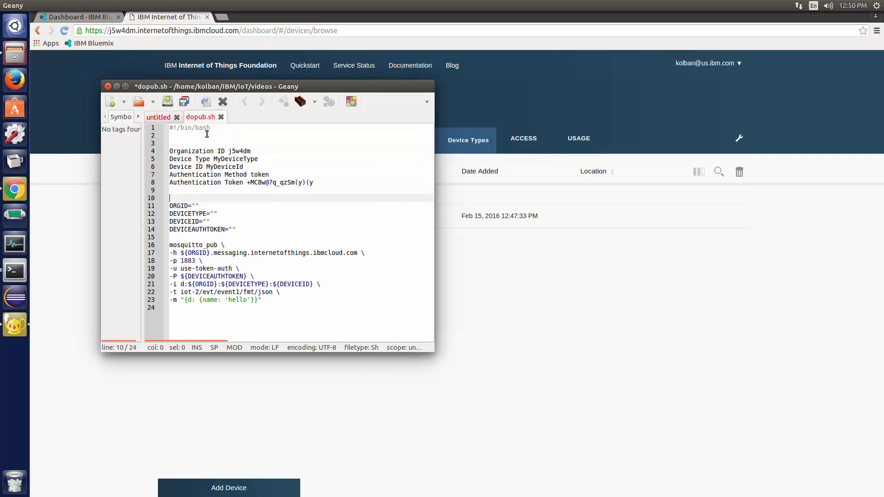
Step: Fill in the ORGID variable in dopub.sh with the pasted organization ID and set DEVICETYPE to MyDeviceType
double_click(244, 151)
key(ctrl+c)
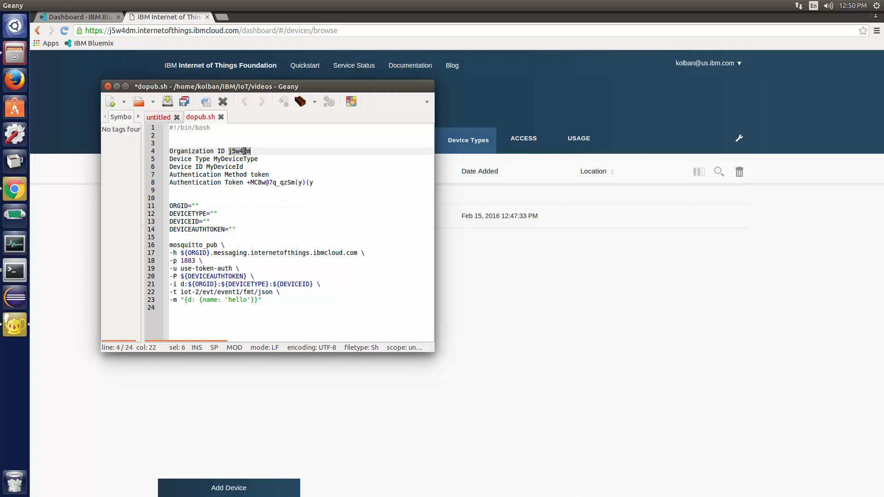
click(196, 206)
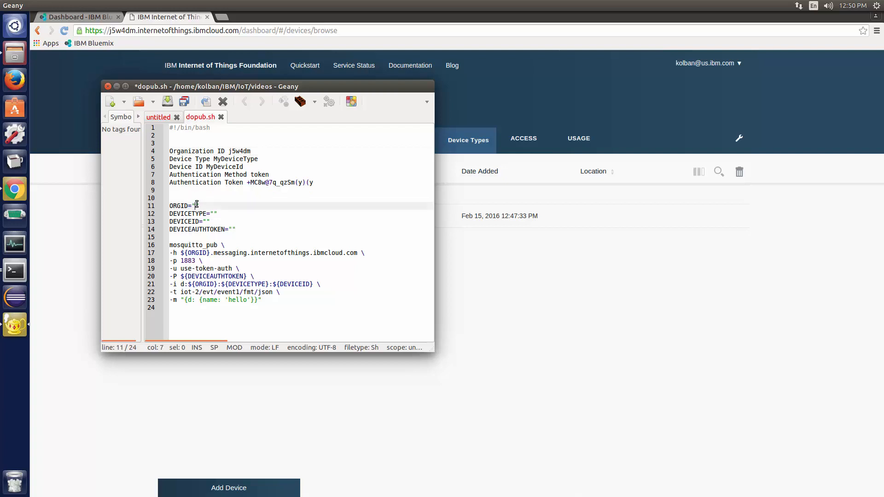
key(ctrl+v)
click(245, 159)
double_click(245, 158)
key(ctrl+c)
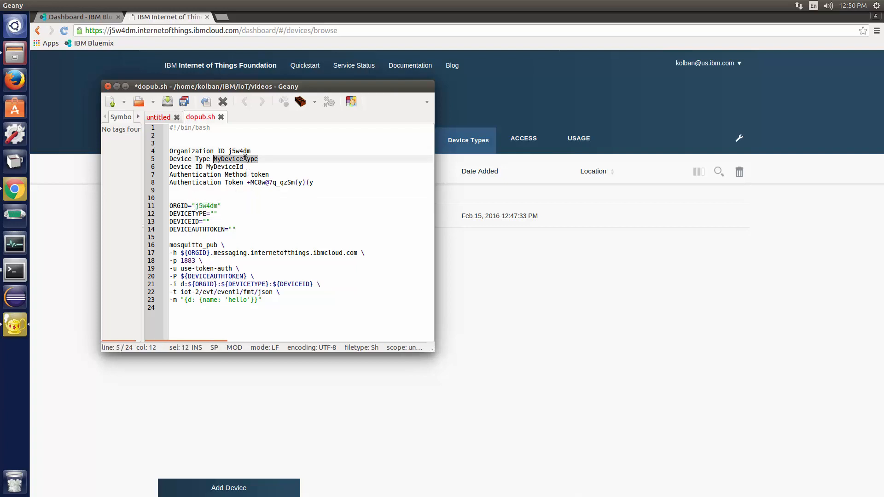
click(215, 213)
key(ctrl+v)
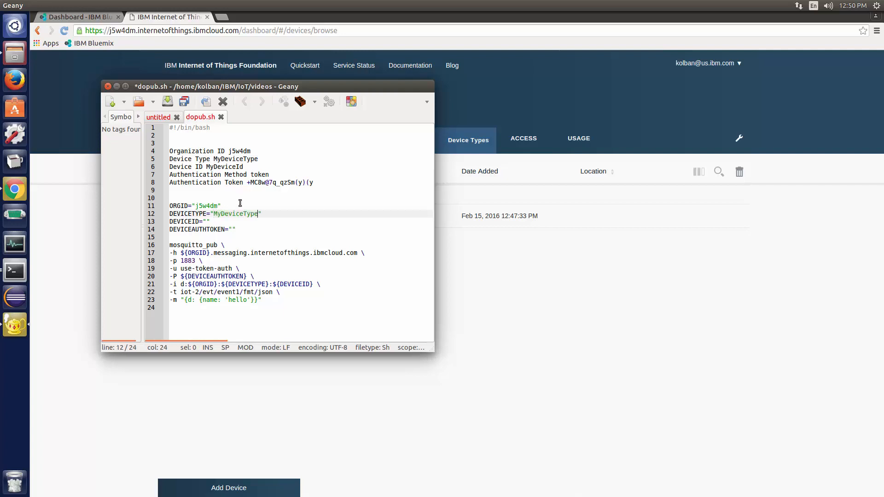
Step: Set the DEVICEID variable in dopub.sh to MyDeviceId, copied from the pasted credentials
double_click(227, 167)
key(ctrl+c)
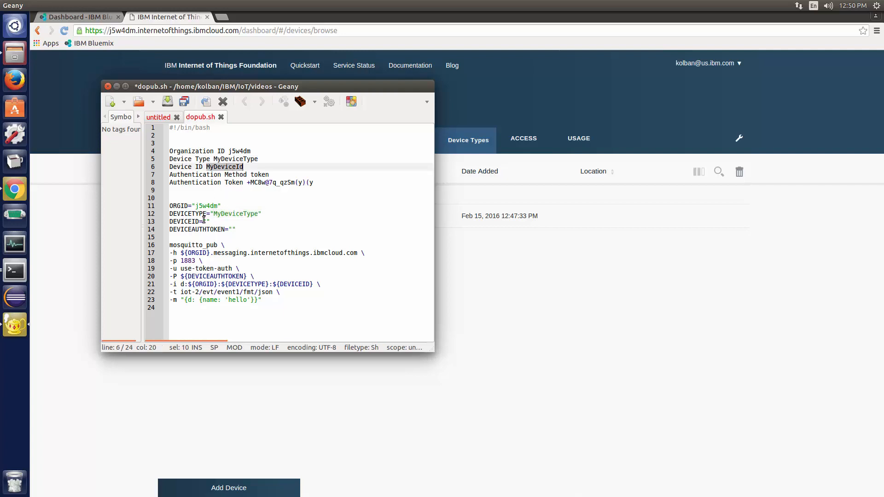
click(207, 221)
key(ctrl+v)
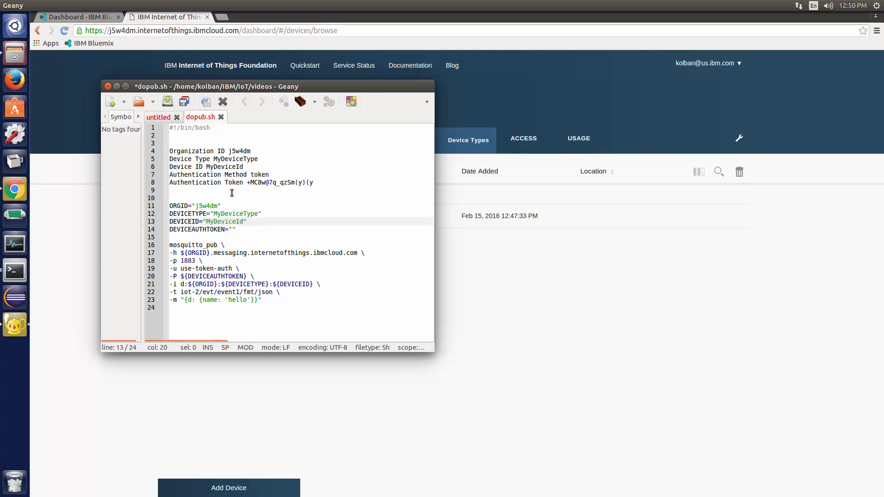
Step: Copy the authentication token from the pasted credentials into the empty quotes of the DEVICEAUTHTOKEN variable
click(247, 183)
drag(248, 183, 314, 183)
key(ctrl+c)
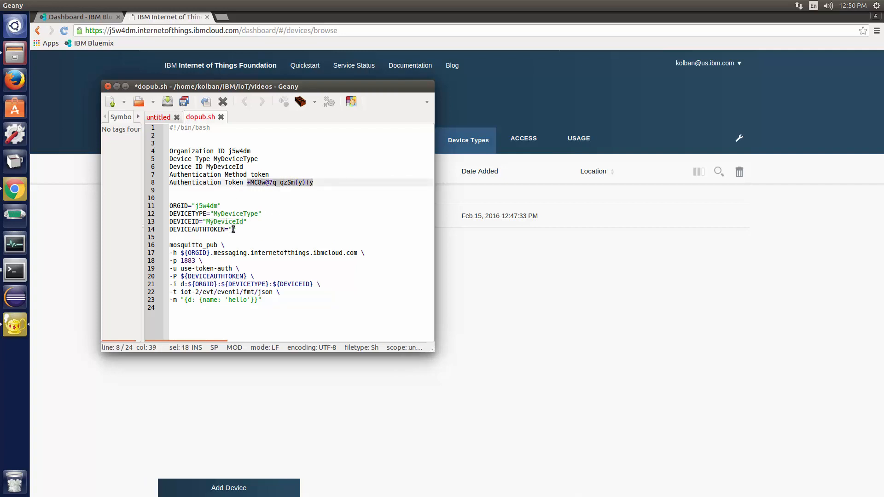
click(232, 229)
key(ctrl+v)
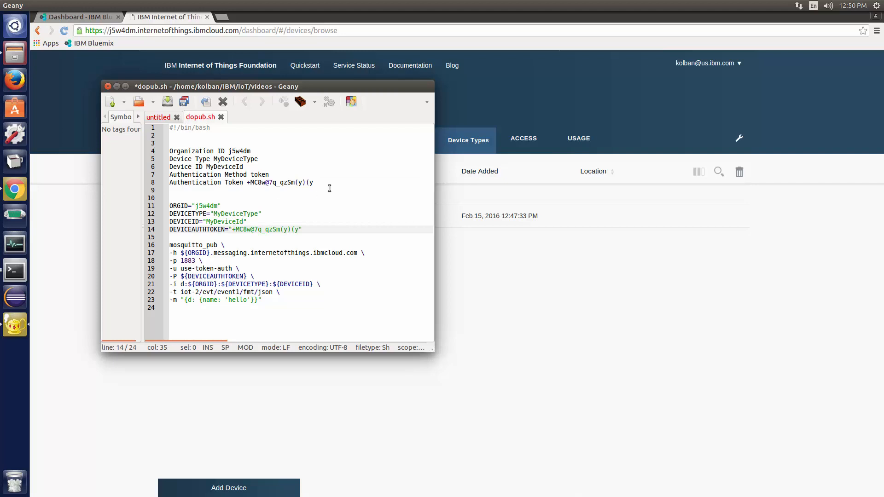
Step: Delete the pasted credentials block and its extra blank lines from dopub.sh, and save the script
drag(329, 182, 135, 140)
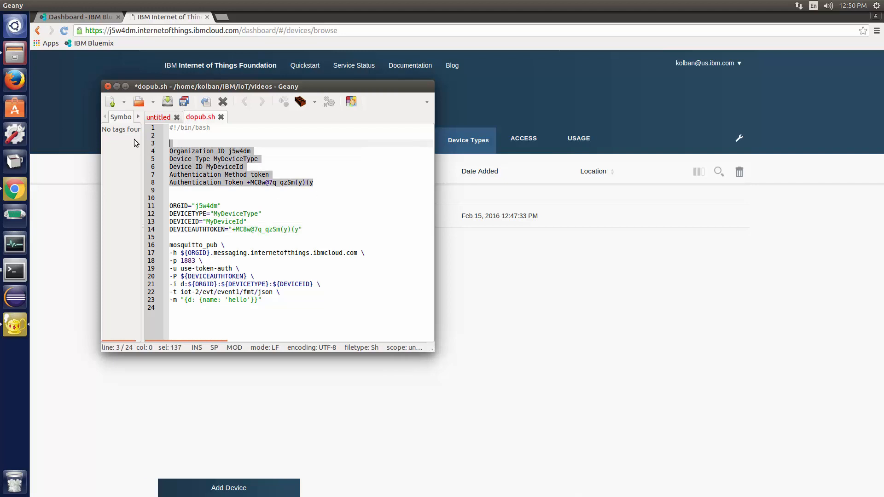
key(Delete)
key(BackSpace)
key(Delete)
key(Delete)
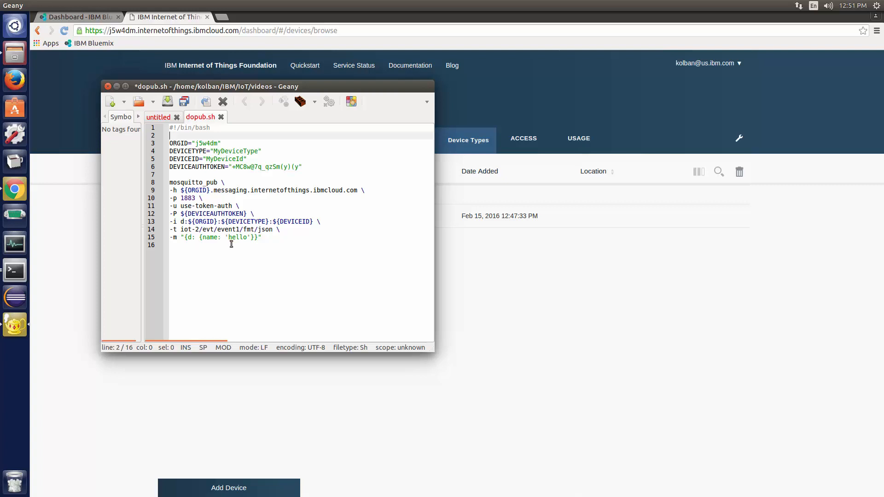
key(ctrl+s)
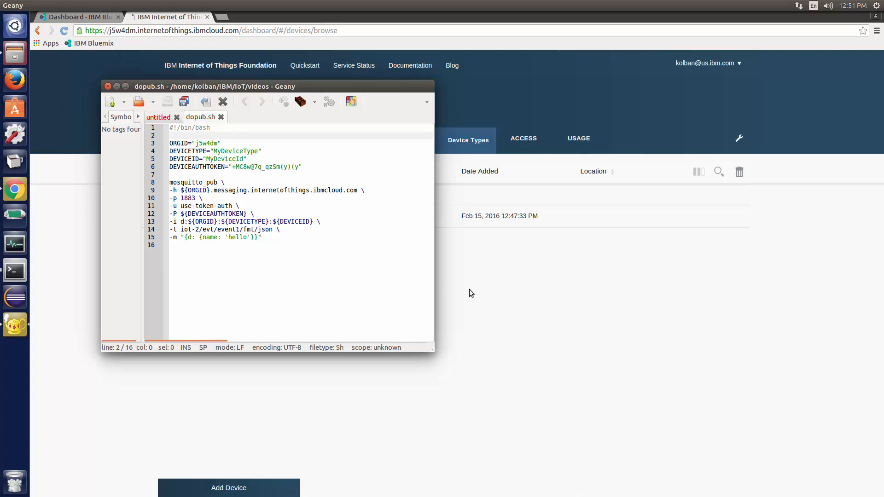
Step: Restore the Chrome window to a smaller size and move the Terminal window up in front of it
double_click(837, 18)
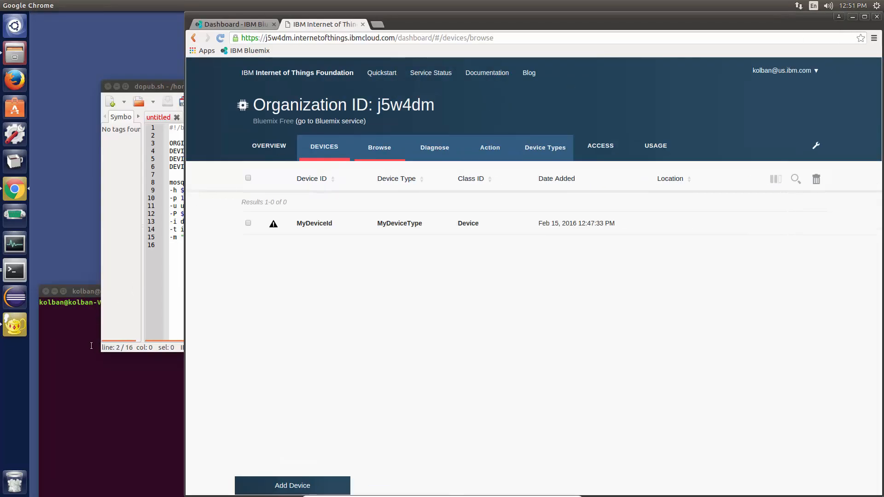
click(92, 348)
drag(152, 292, 152, 227)
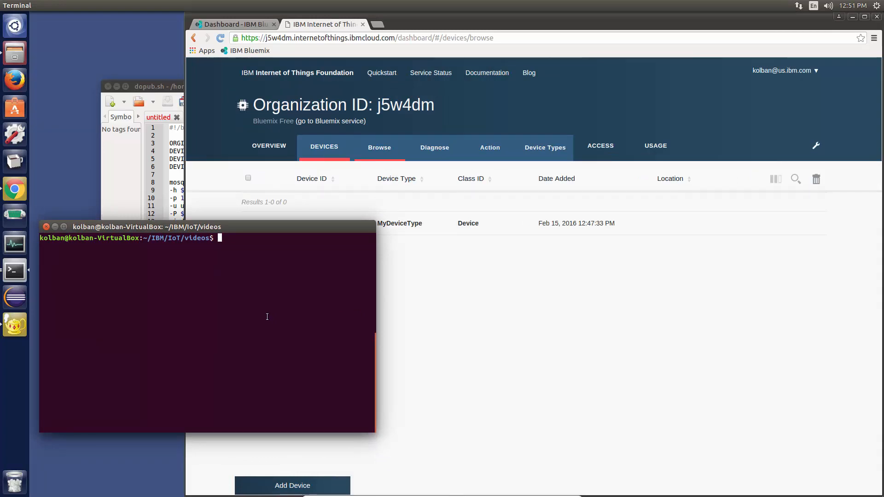
Step: List the files in the videos folder and run ./dopub.sh in the Terminal
text(ls)
key(Return)
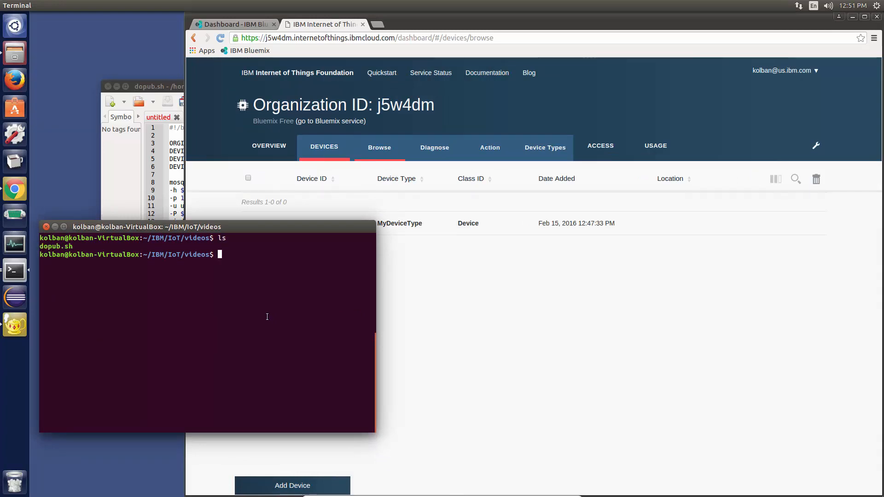
text(./dopub.sh)
key(Return)
Step: Open the details of device MyDeviceId in Chrome, rerun ./dopub.sh in the Terminal, and return to the device page
click(387, 248)
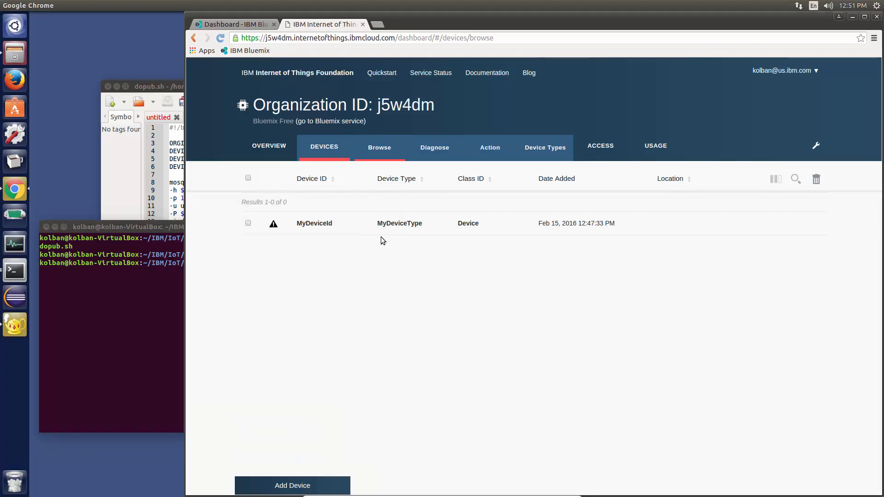
click(311, 225)
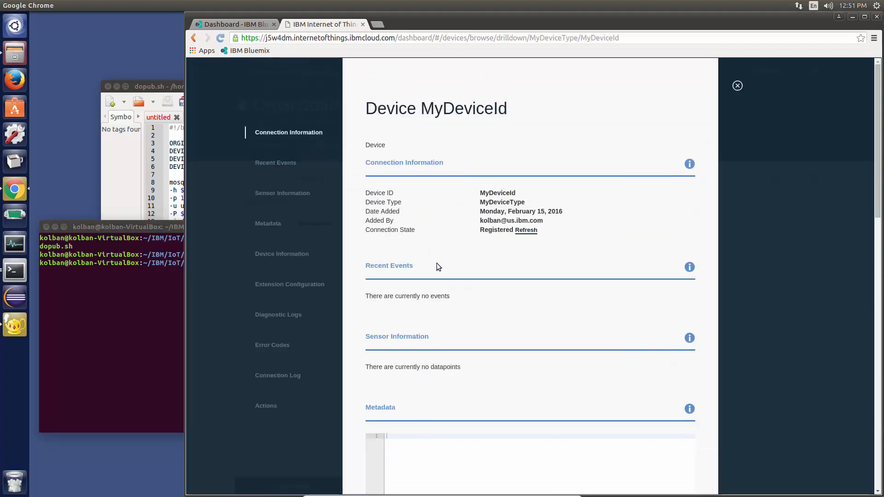
click(105, 336)
key(Up)
key(Return)
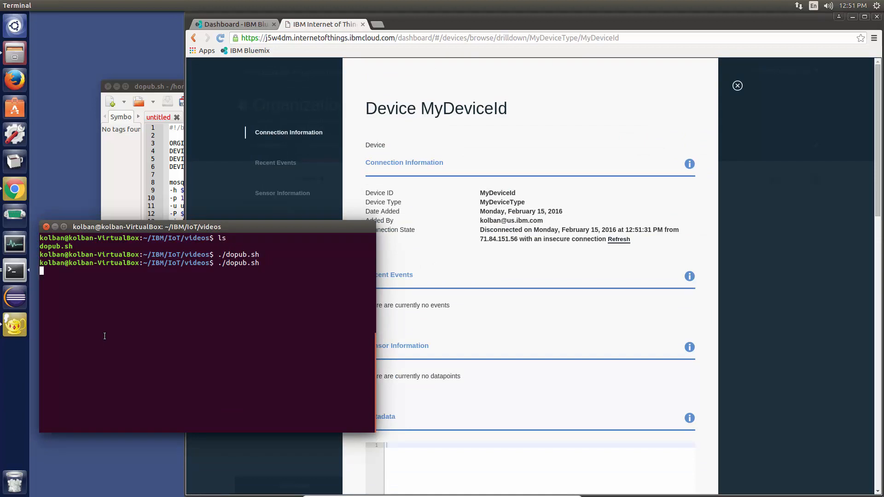
click(583, 259)
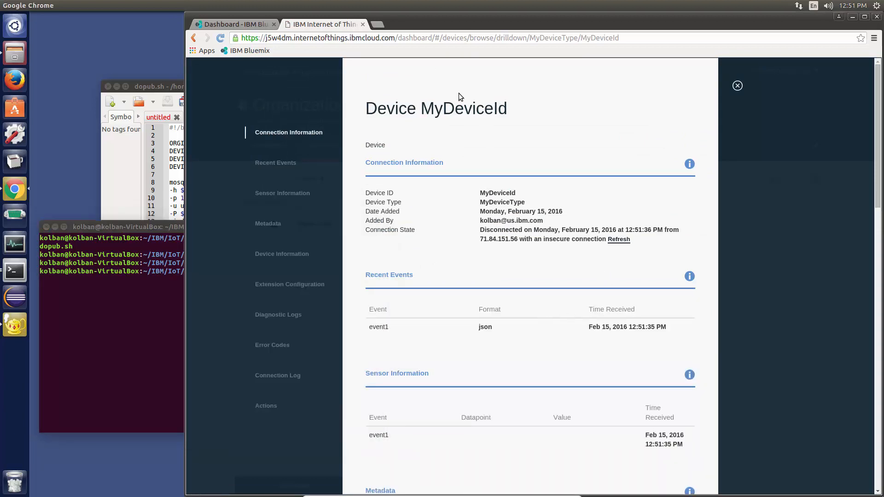
Step: Bring Geany forward beside the device page and run ./dopub.sh two more times in the Terminal
click(24, 325)
click(130, 370)
key(Up)
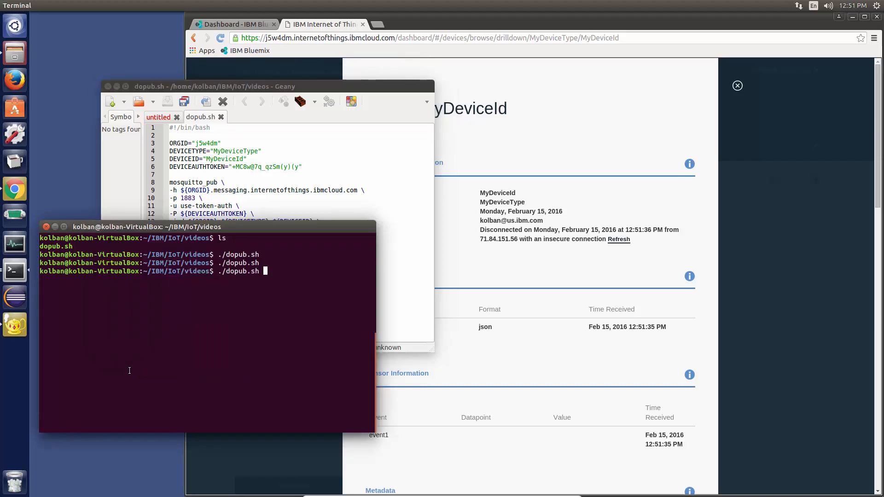
key(Return)
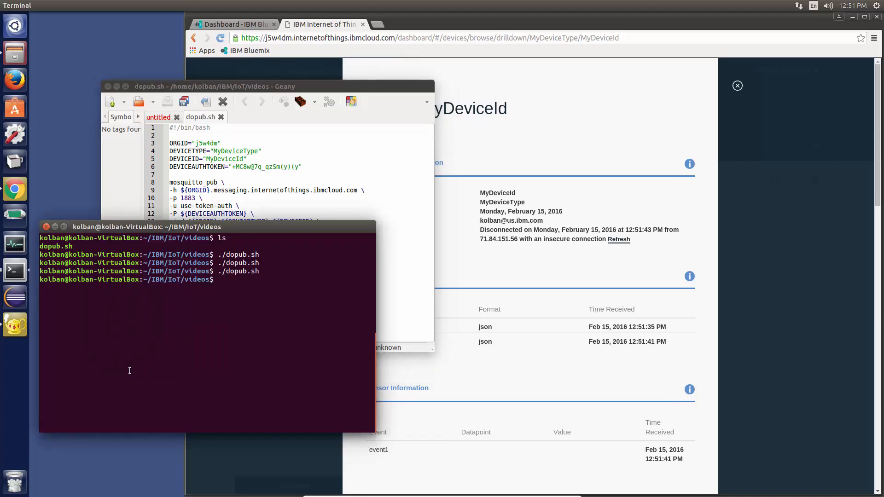
key(Up)
key(Return)
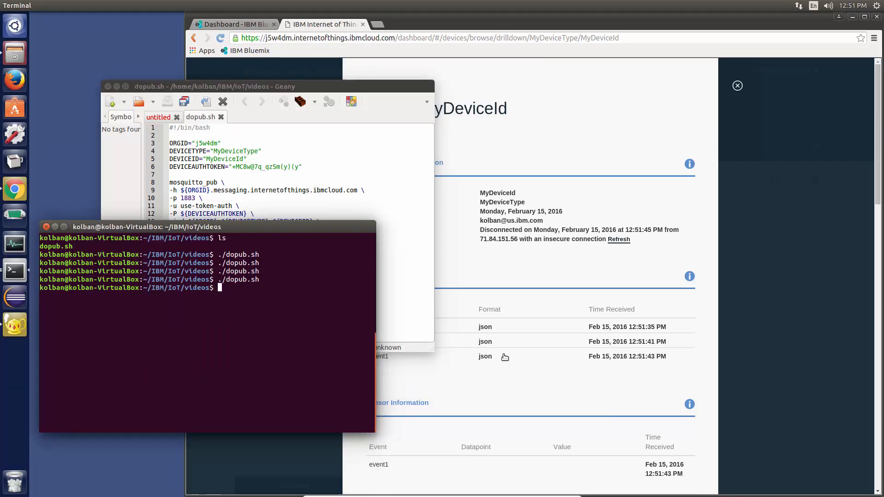
Step: View the payload of the event1 entry received at 12:51:43 PM, close it, and open the one received at 12:51:35 PM
click(507, 357)
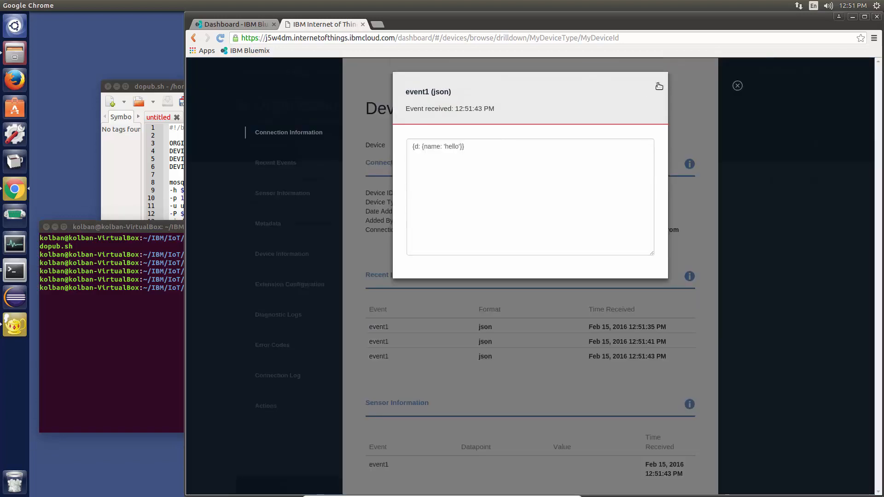
click(657, 85)
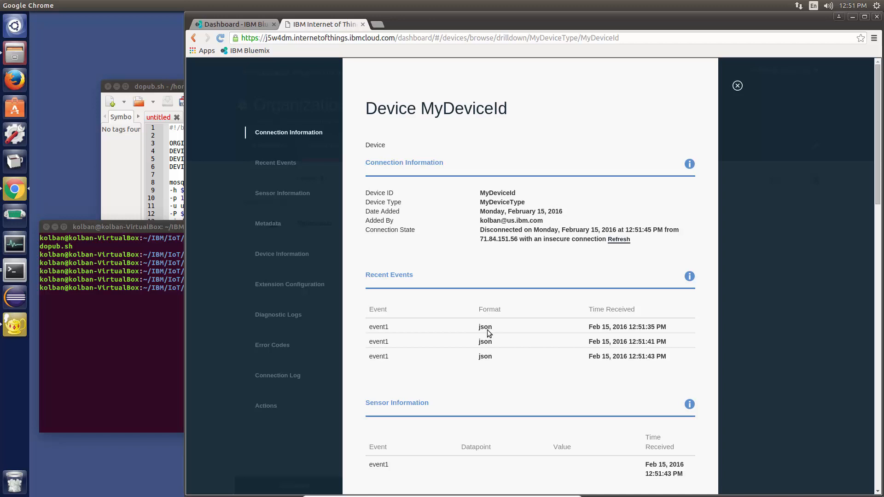
click(487, 329)
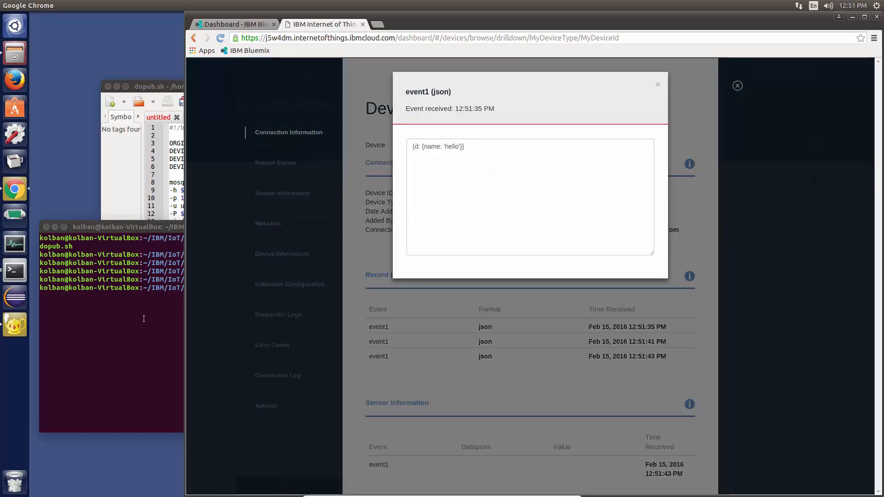
Step: In Geany, extend the 'hello' message in dopub.sh with "says" and the sender's first name, and save the script
click(144, 185)
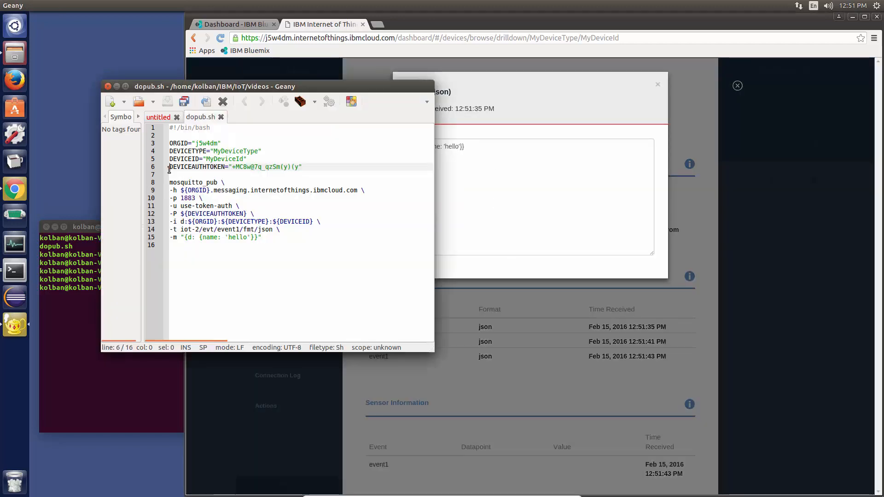
click(248, 236)
text(says Neil)
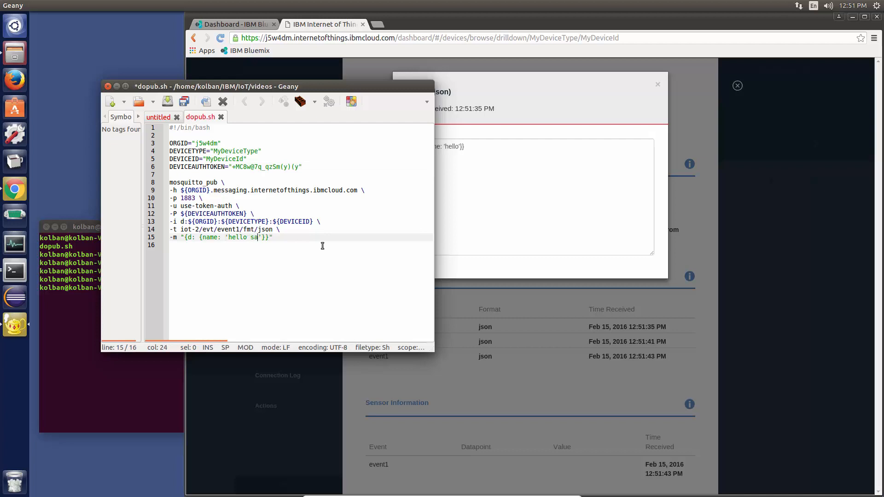
key(ctrl+s)
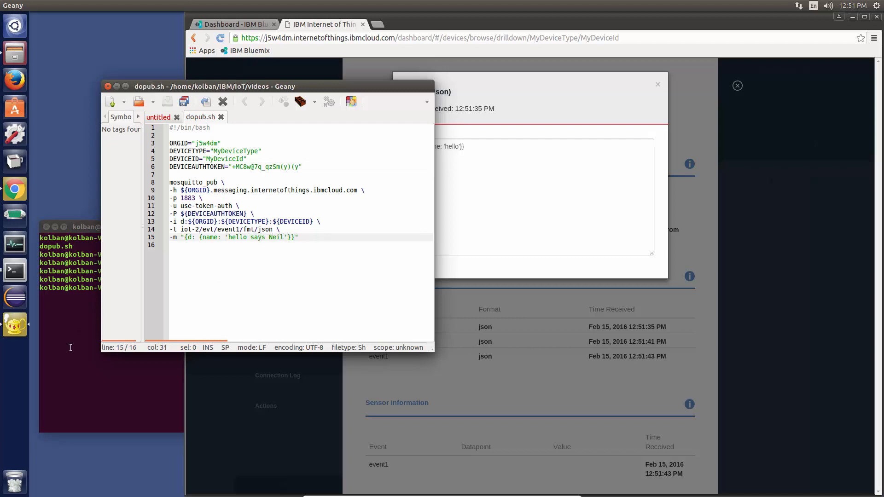
Step: Run ./dopub.sh again in the Terminal, and close the open event1 payload on the device page in Chrome
click(74, 392)
key(Up)
key(Return)
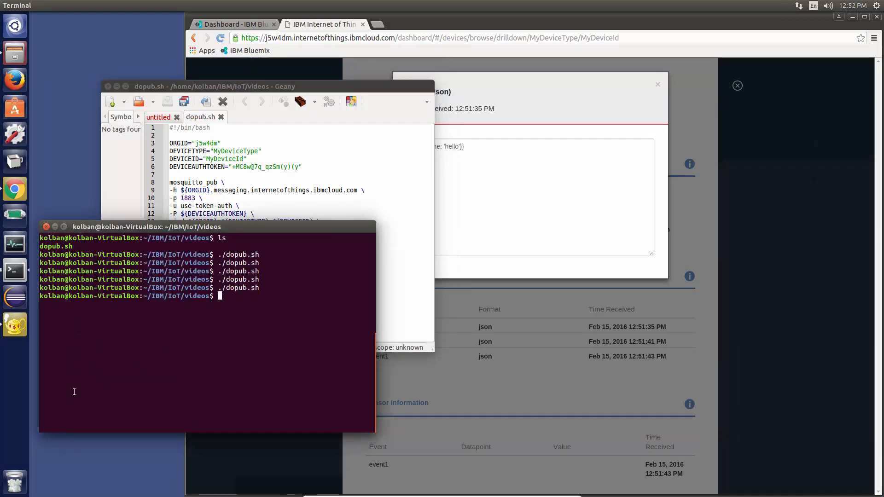
click(527, 408)
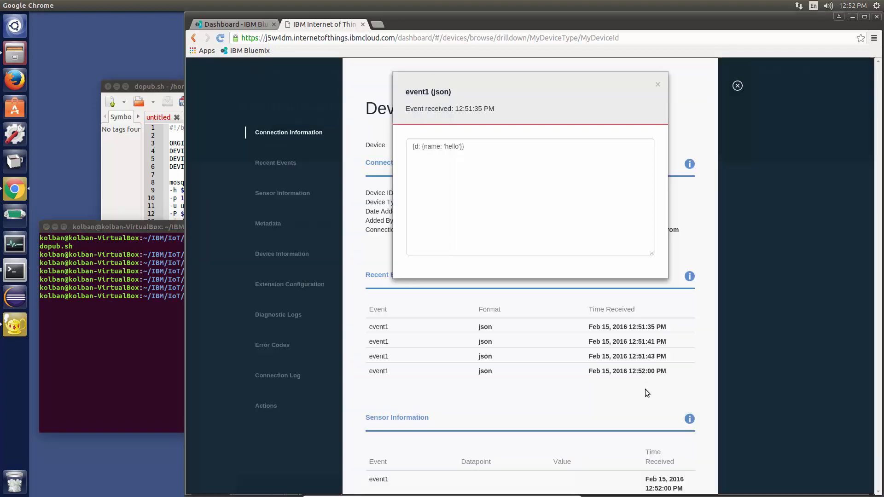
click(645, 389)
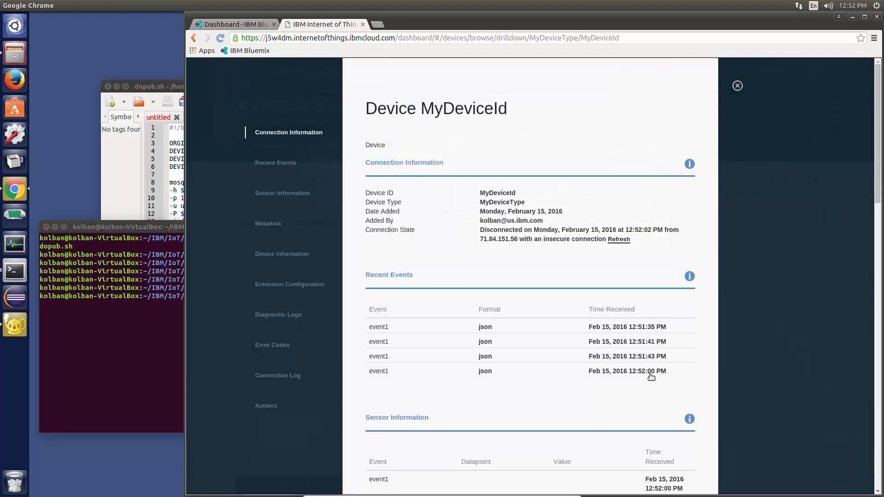
Step: View the payload of the event1 entry received at 12:52:00 PM, close it, and leave the MyDeviceId device page
click(486, 371)
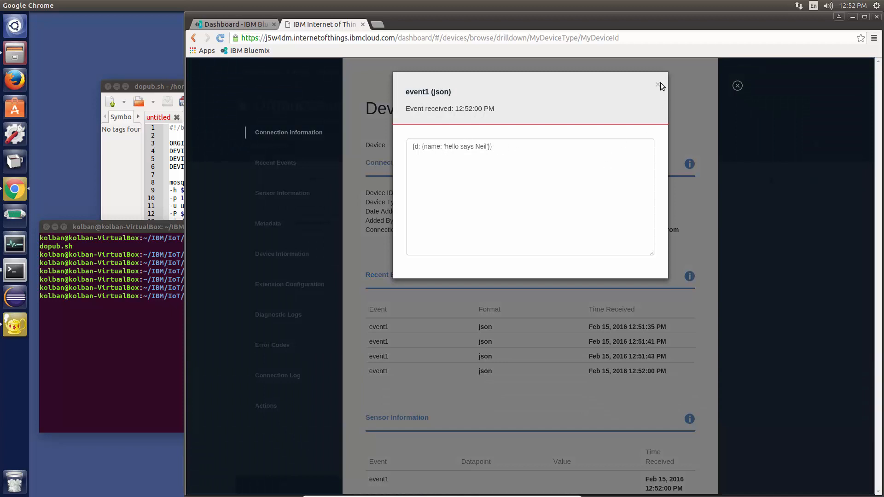
click(672, 89)
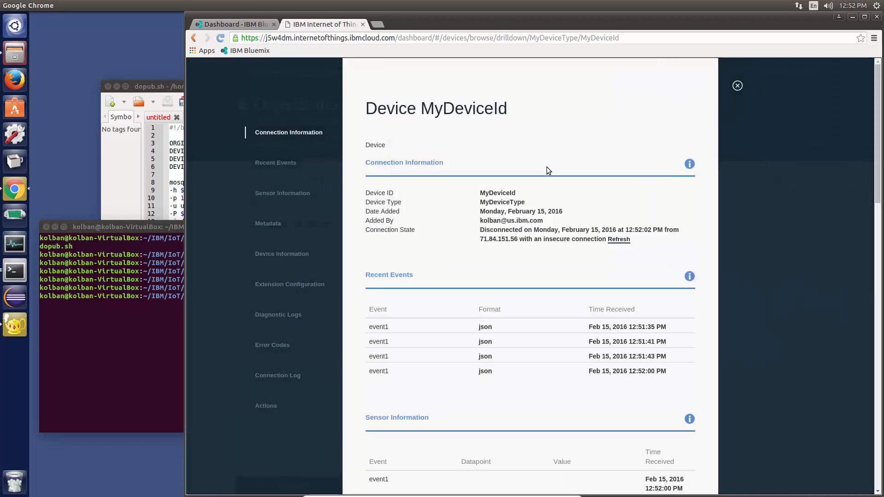
click(737, 86)
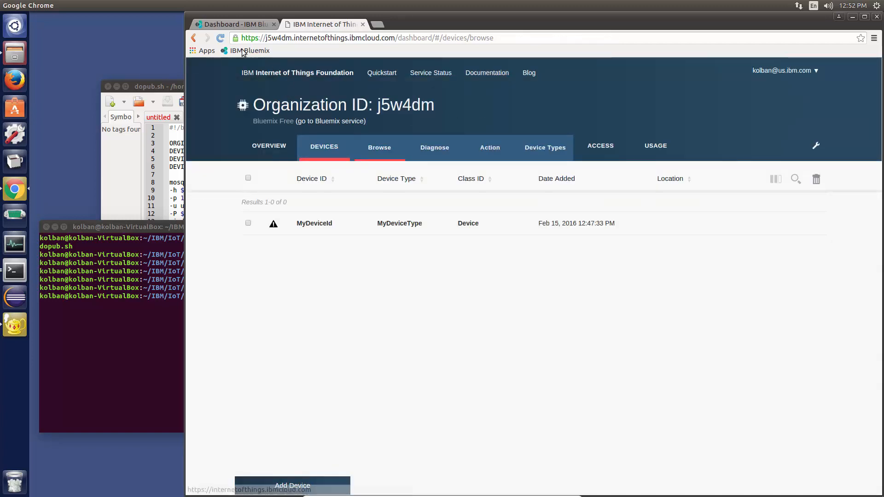
Step: Return to the Bluemix dashboard, open the MyIoTFoundation service from the Videos space, and launch its Internet of Things Foundation dashboard
click(239, 25)
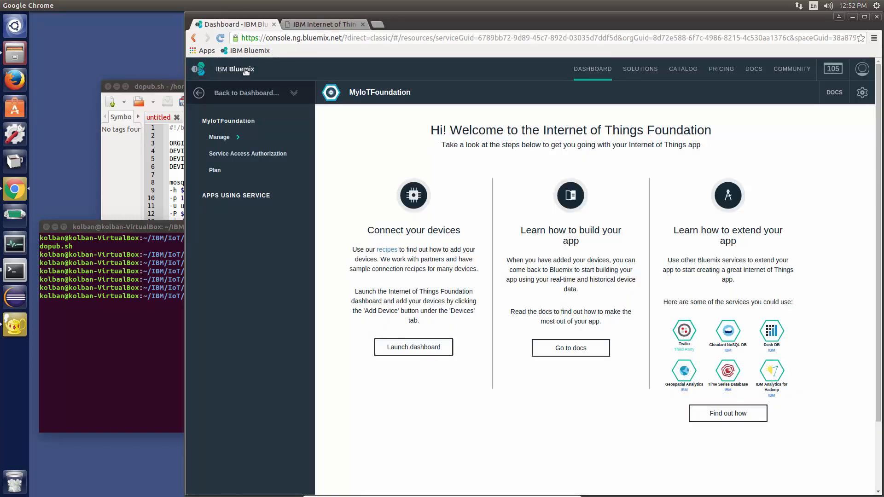
click(265, 97)
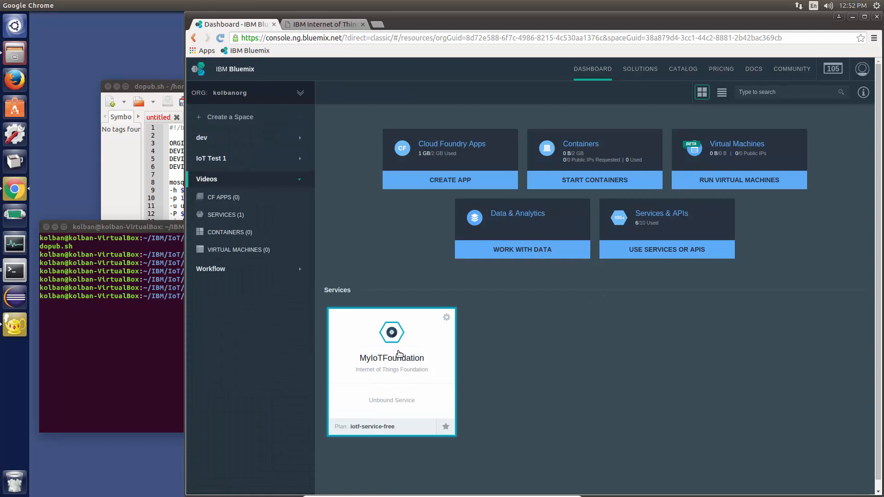
click(446, 319)
click(367, 337)
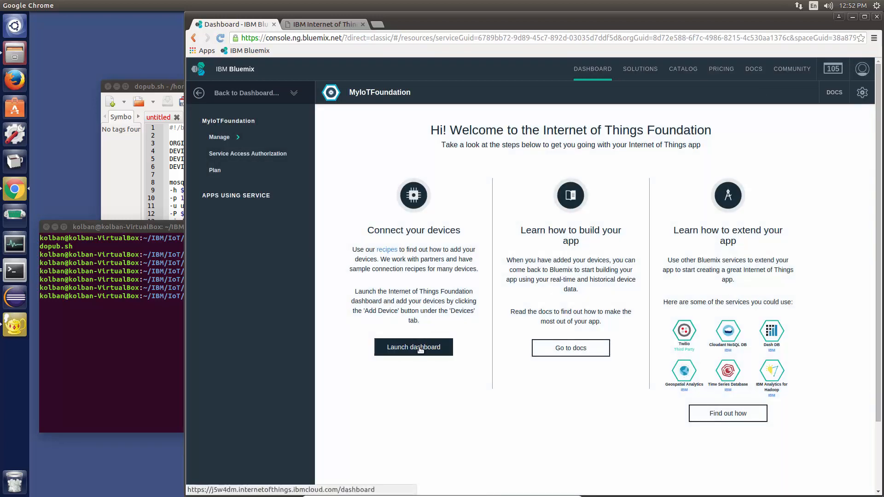
click(420, 349)
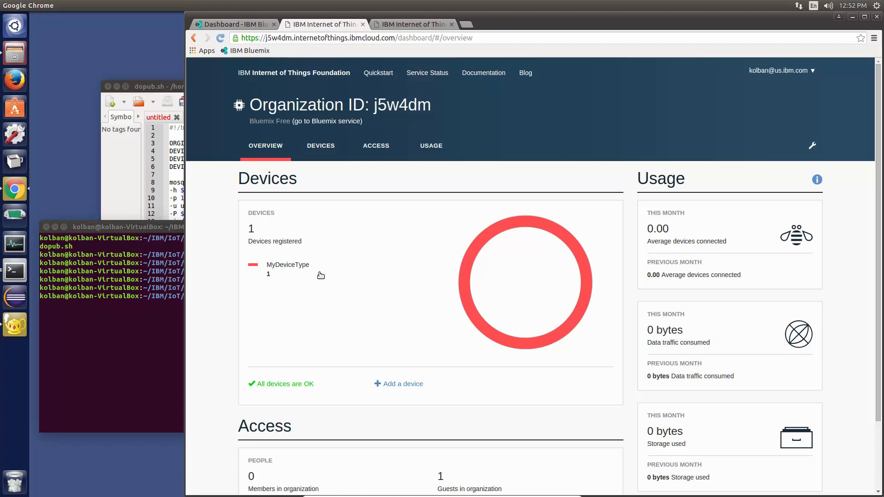
Step: Switch to Geany to review dopub.sh and the untitled device credential notes, and bring the Terminal with the ./dopub.sh runs forward
click(126, 191)
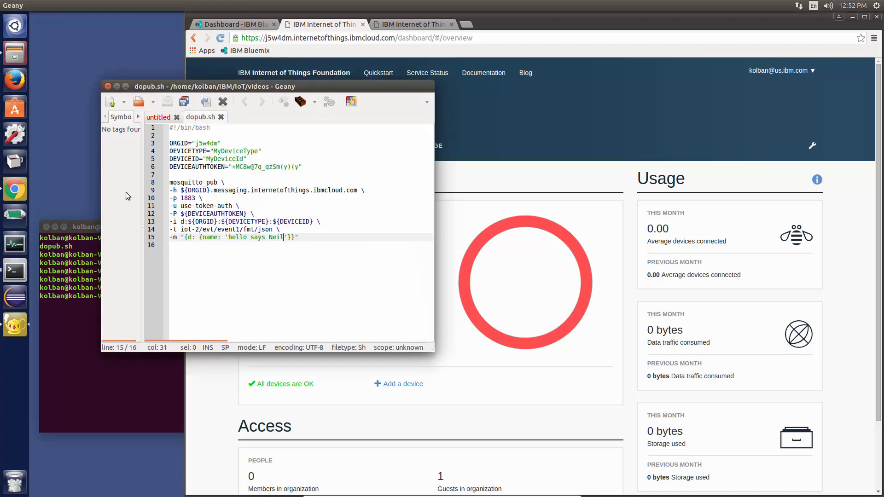
click(160, 117)
click(326, 160)
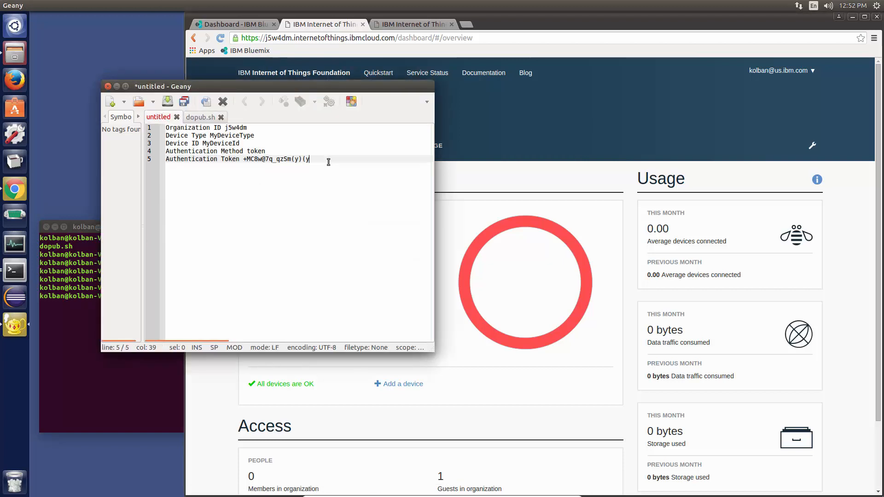
click(86, 319)
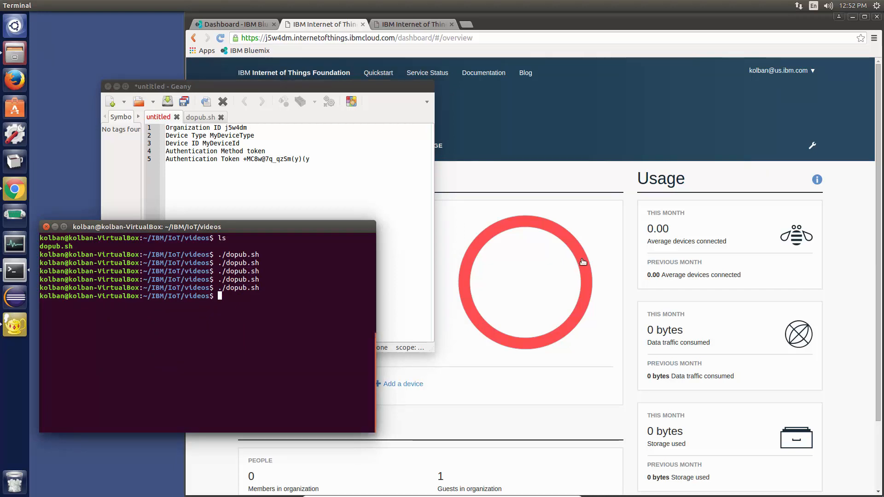
mouse_move(582, 261)
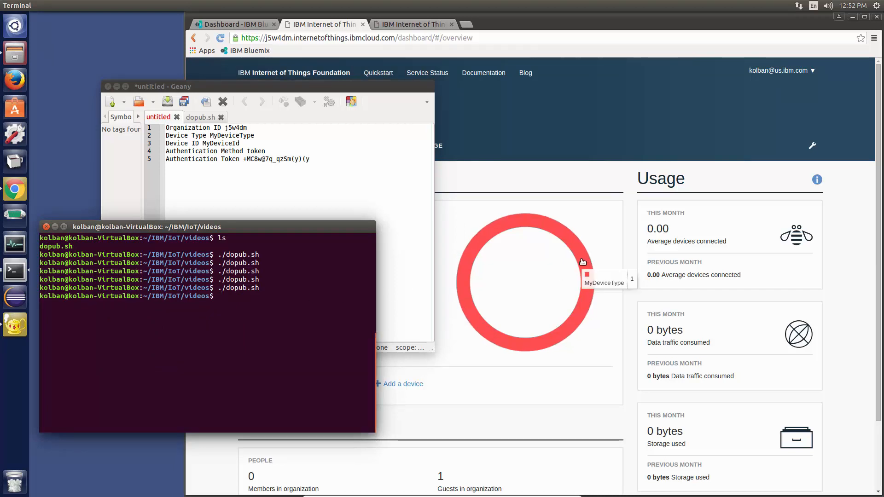